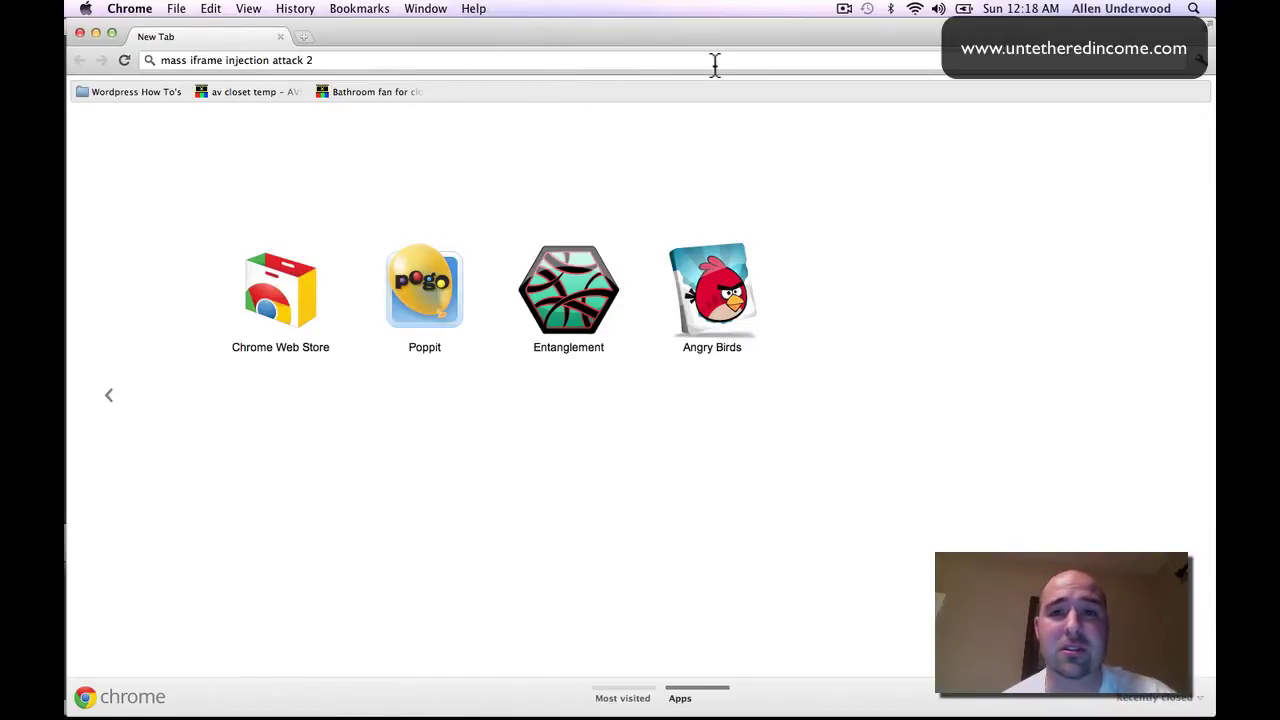
Step: Search Google for 'mass iframe injection attack 2 wordpress'
click(640, 62)
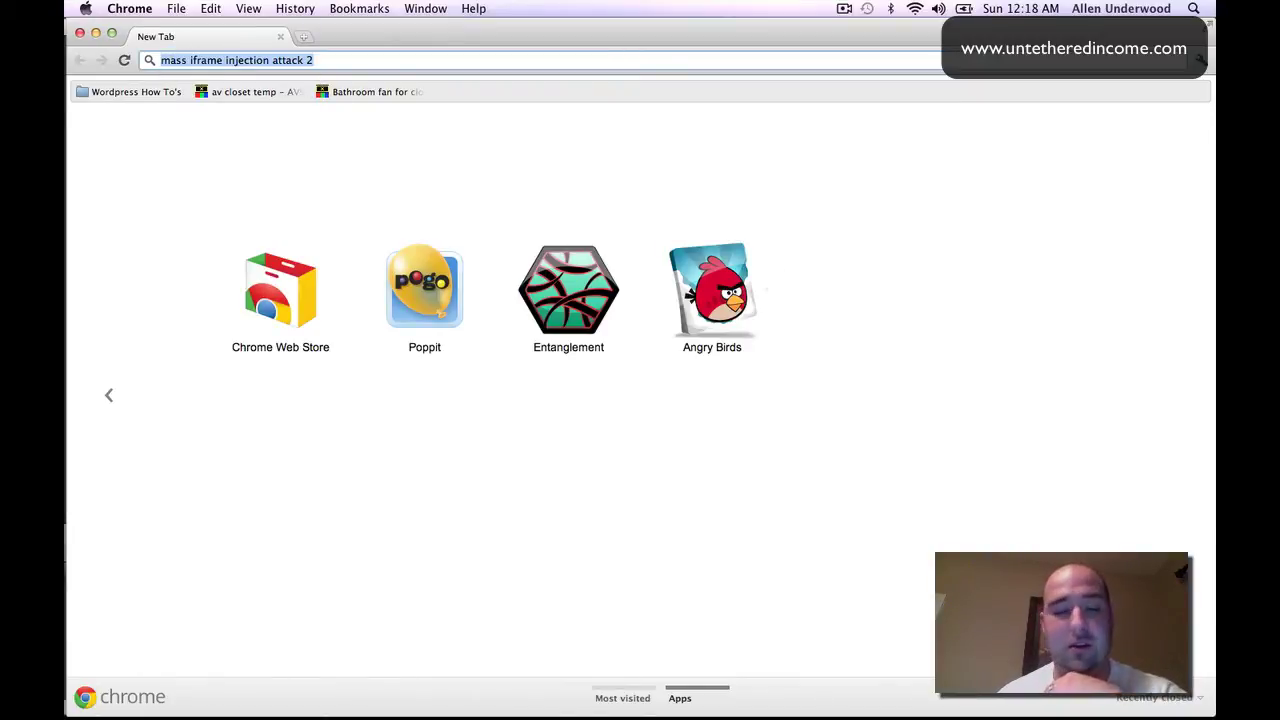
key(Return)
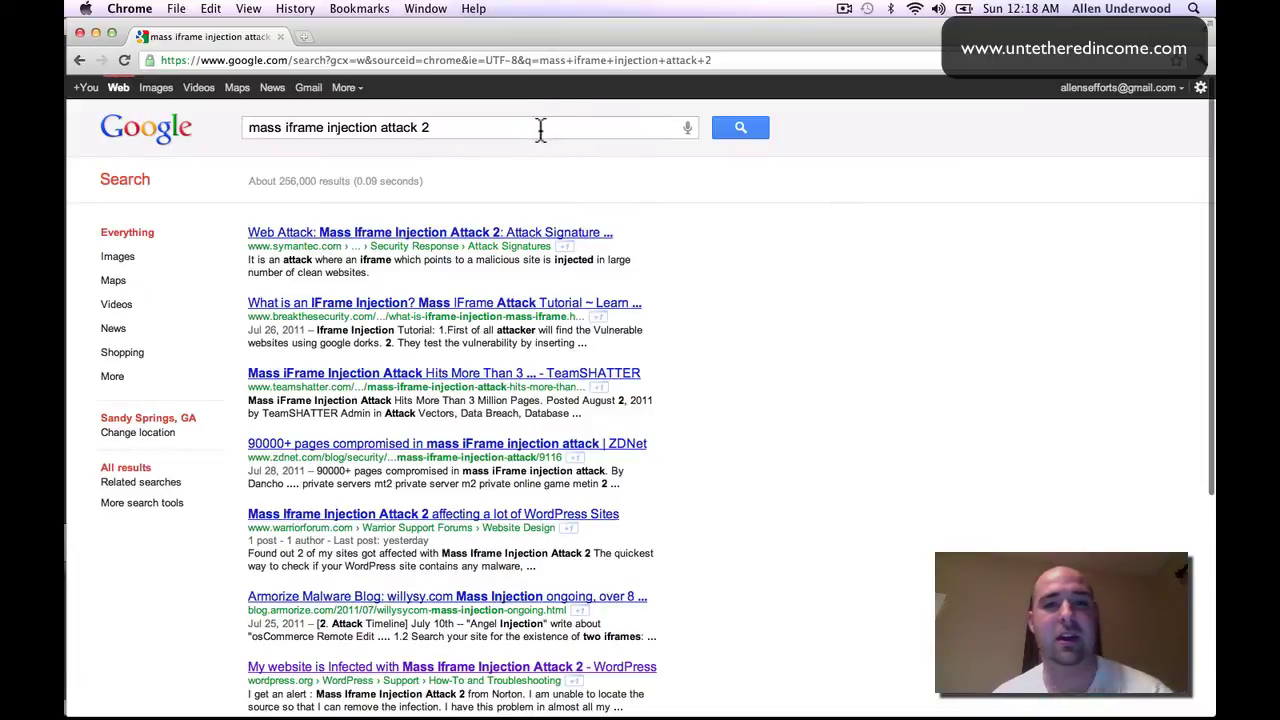
click(537, 126)
text(wordpress)
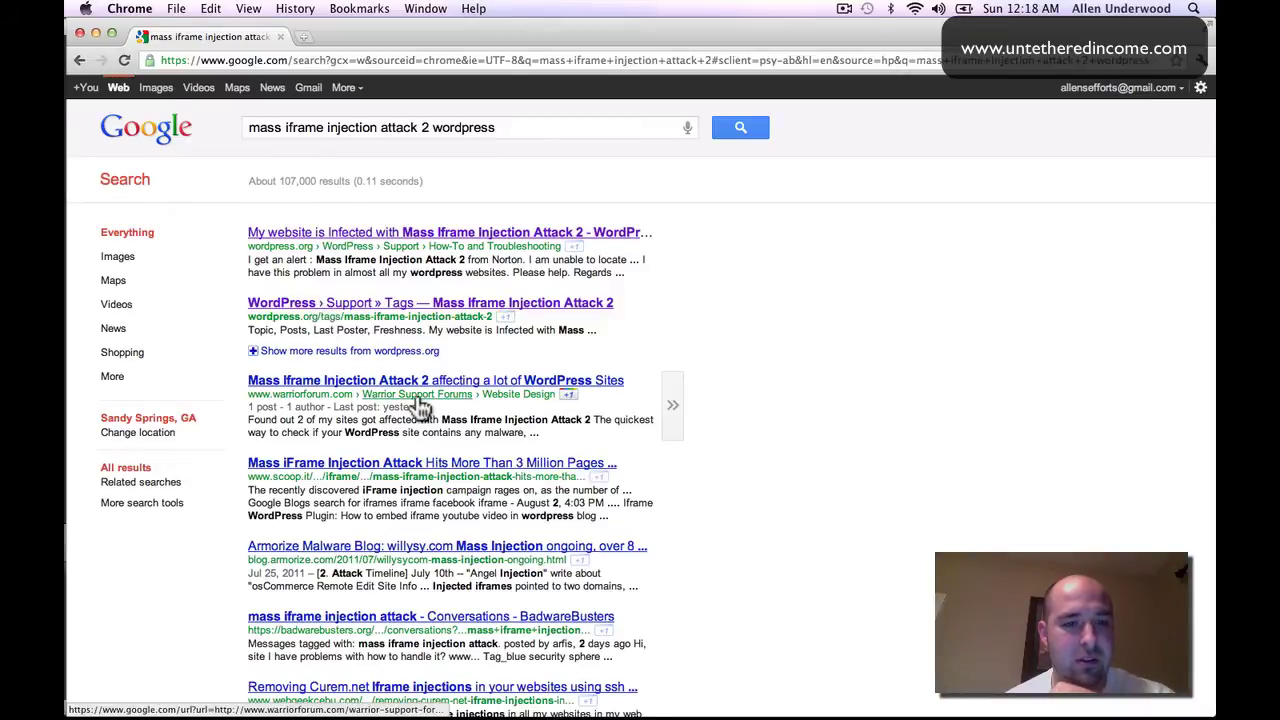
Step: Read the WordPress forum topic and wordpress.org tag page about the attack, returning to results
scroll(420, 405, down, 2)
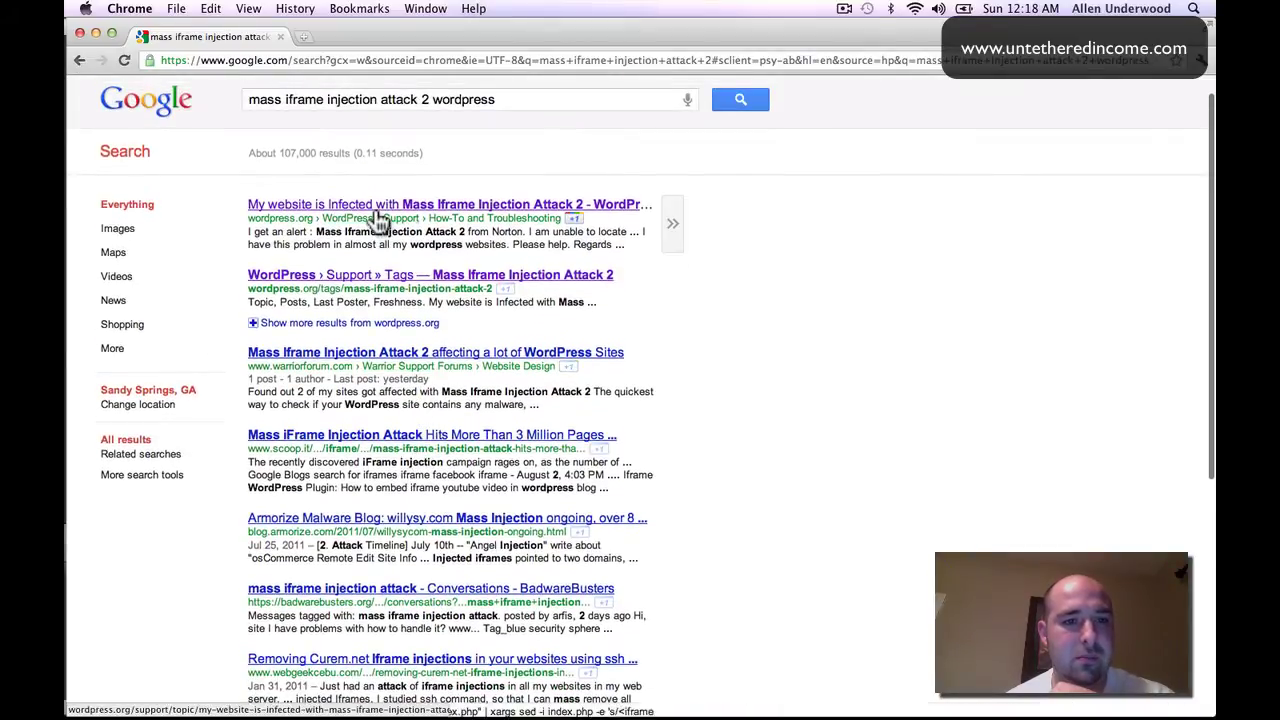
click(375, 208)
scroll(467, 327, down, 6)
scroll(467, 327, up, 5)
key(super+bracketleft)
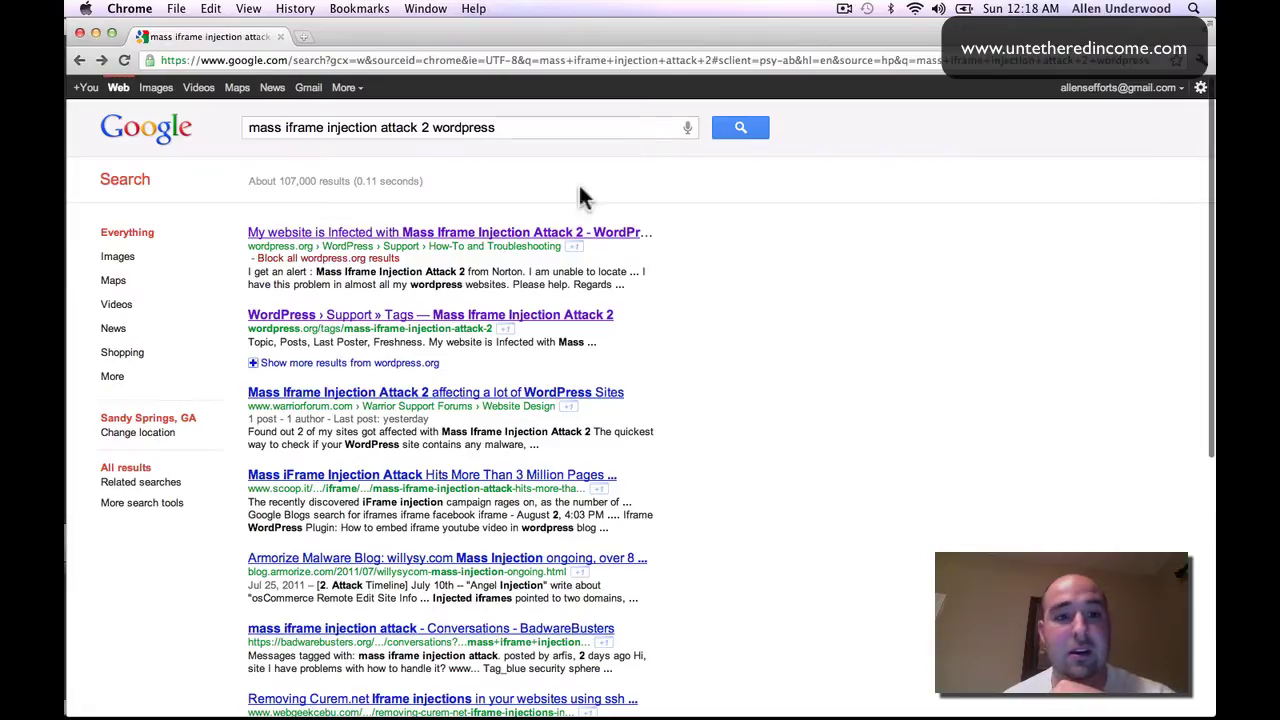
click(447, 316)
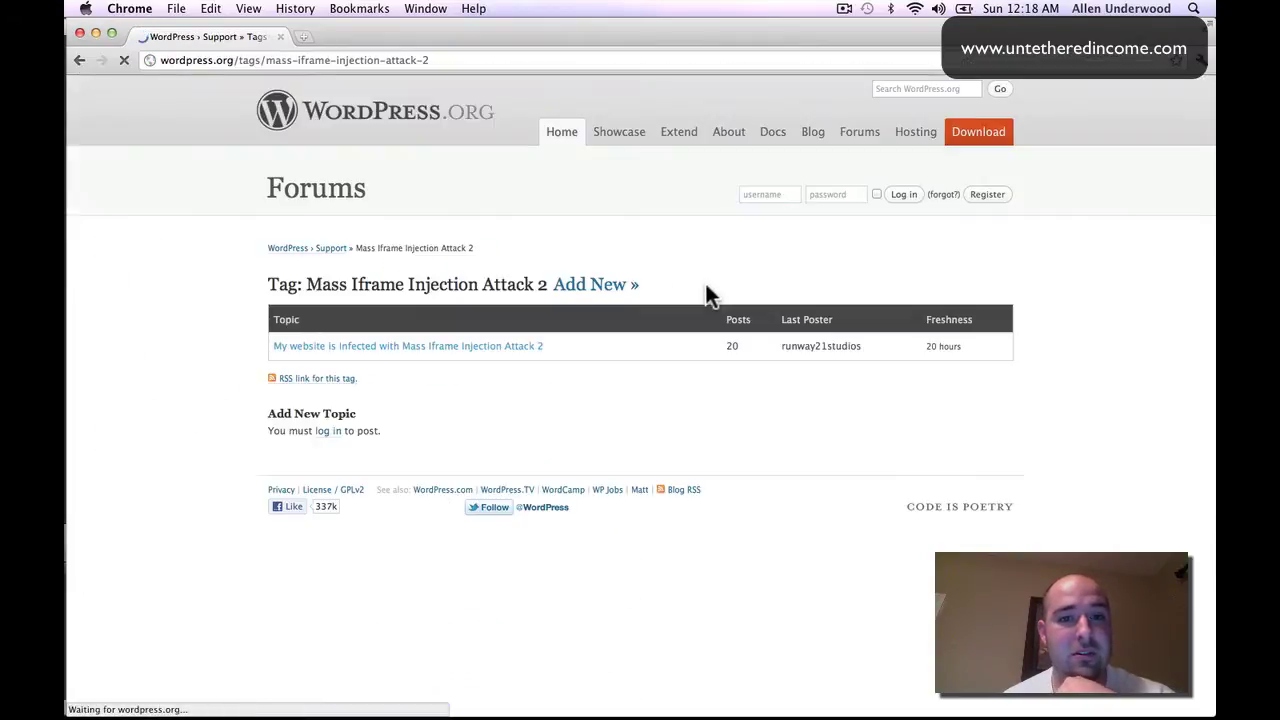
key(super+bracketleft)
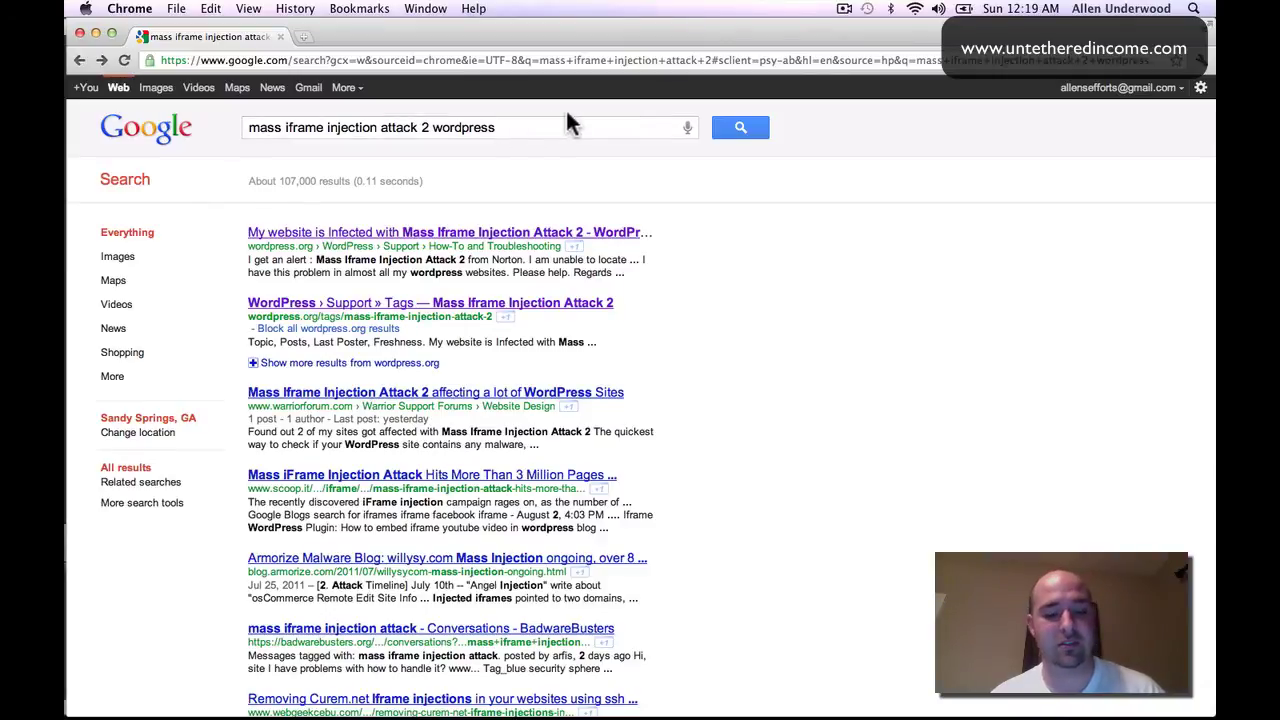
Step: Load sitecheck.sucuri.net/scanner in a new tab via the 'site' omnibox suggestion
key(super+t)
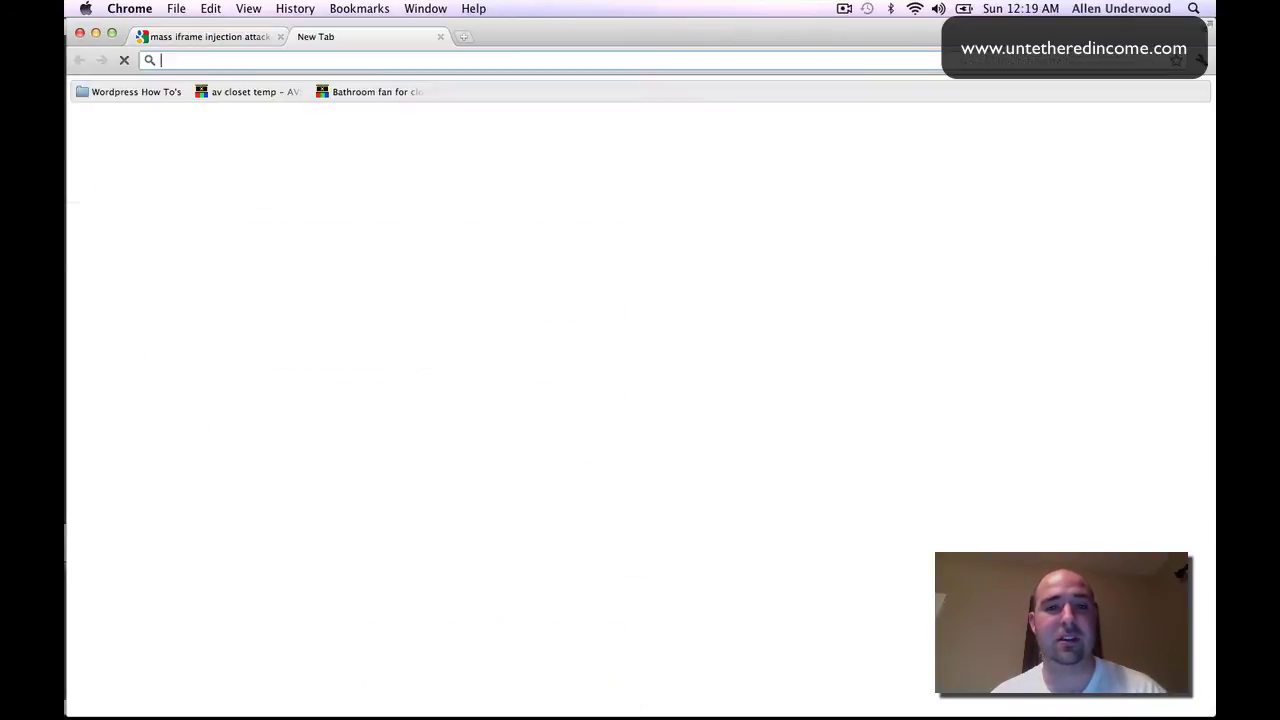
text(site scanner)
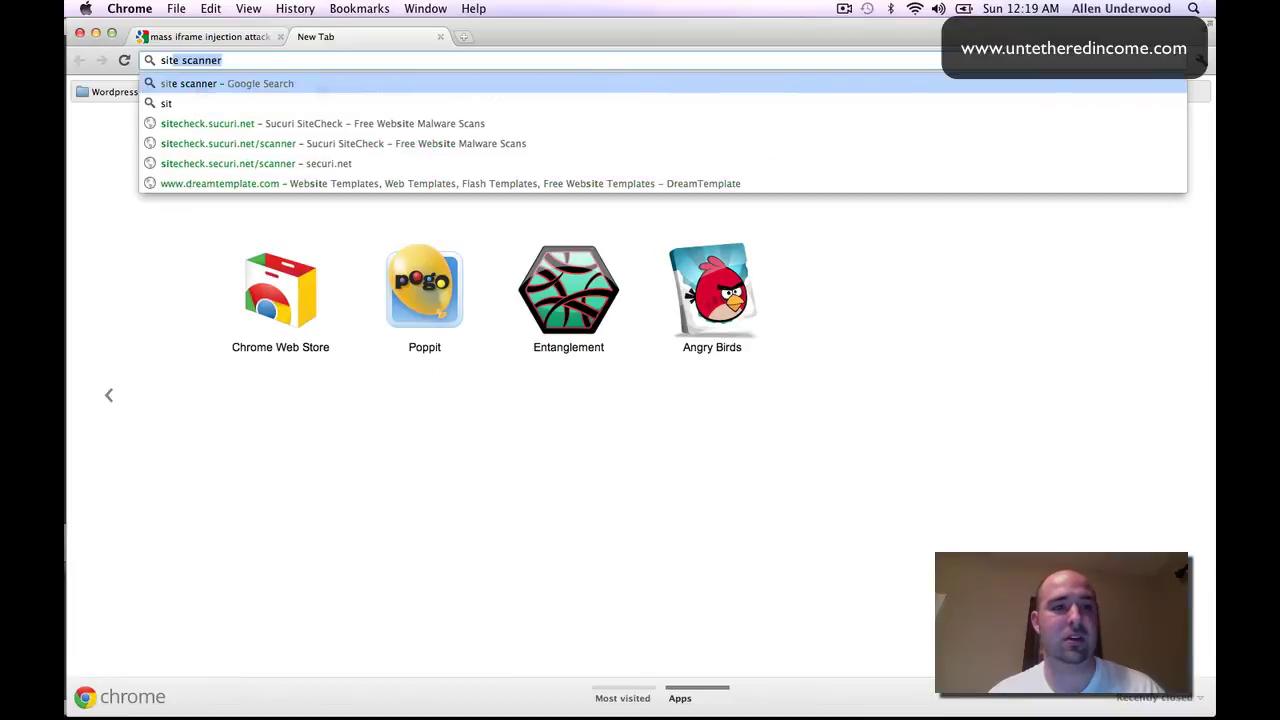
key(Down)
key(Down)
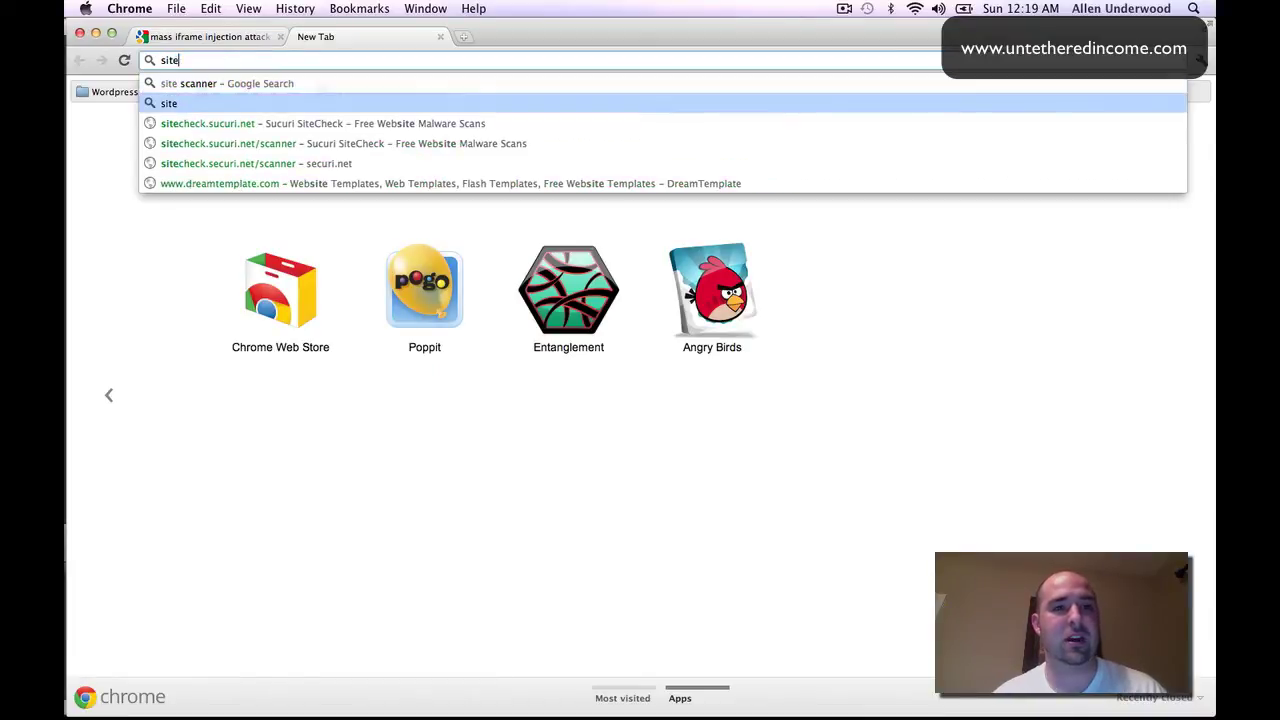
key(Down)
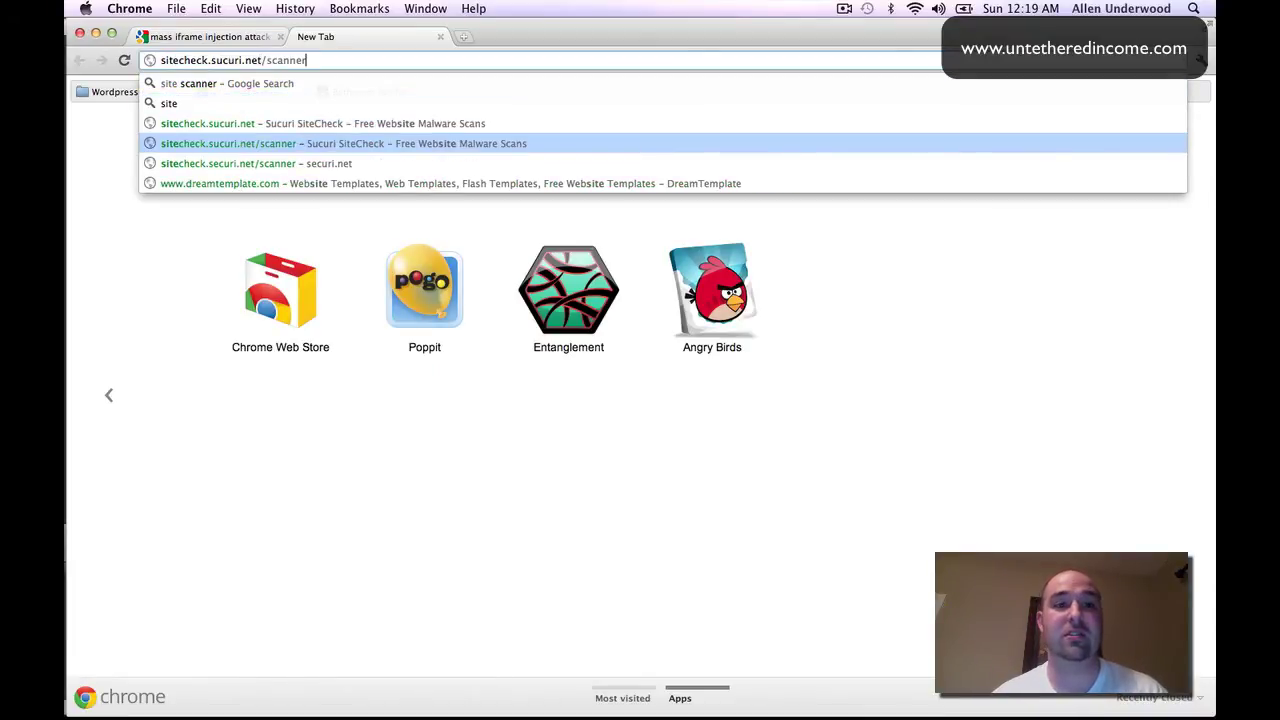
key(Return)
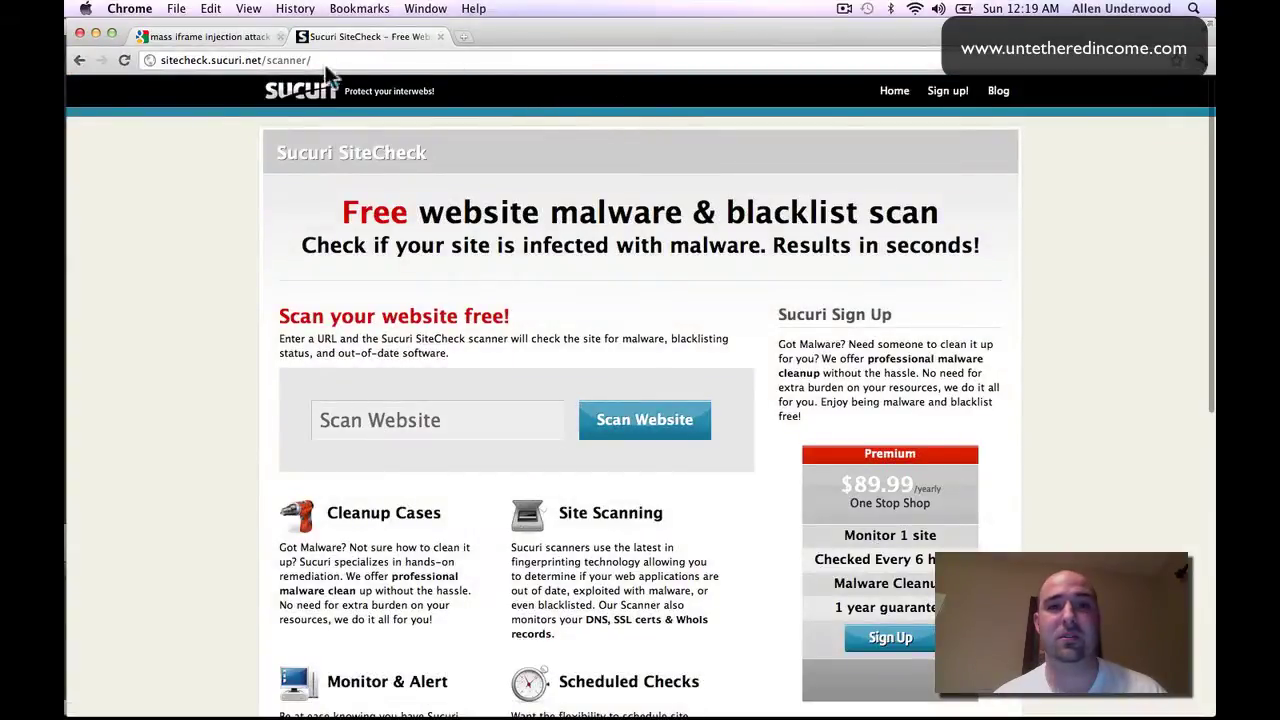
click(531, 418)
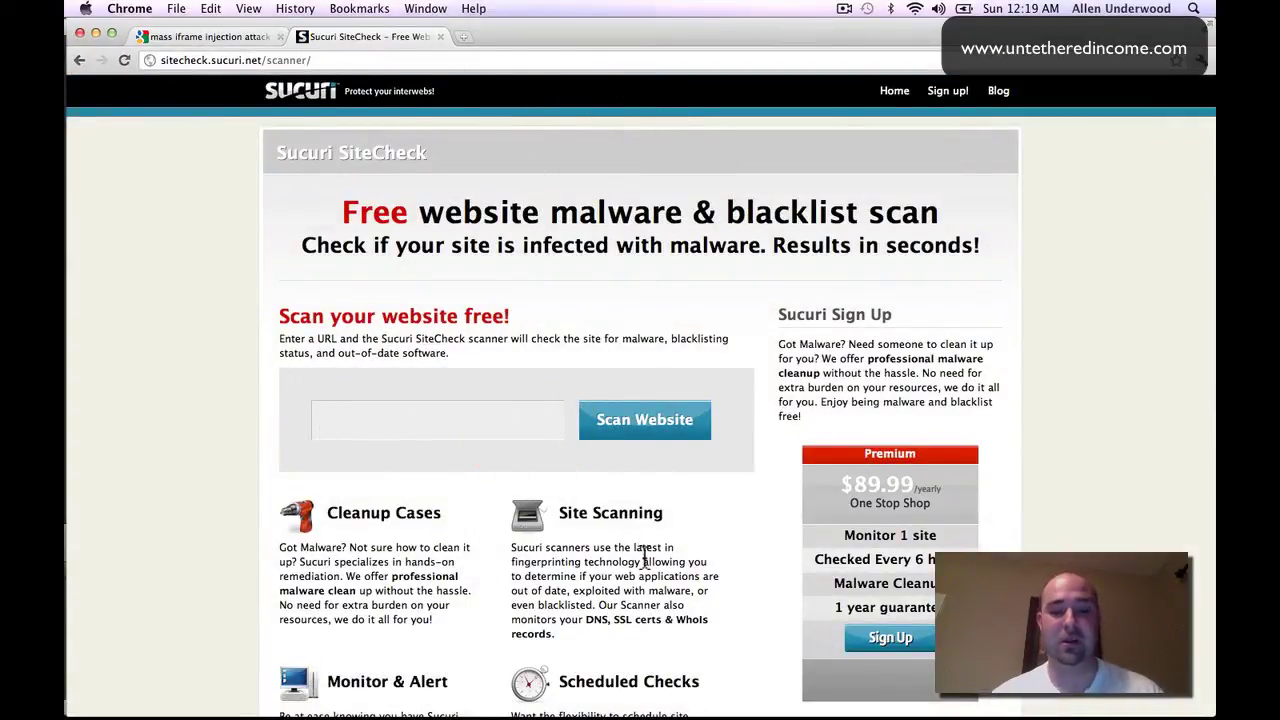
text(www.h)
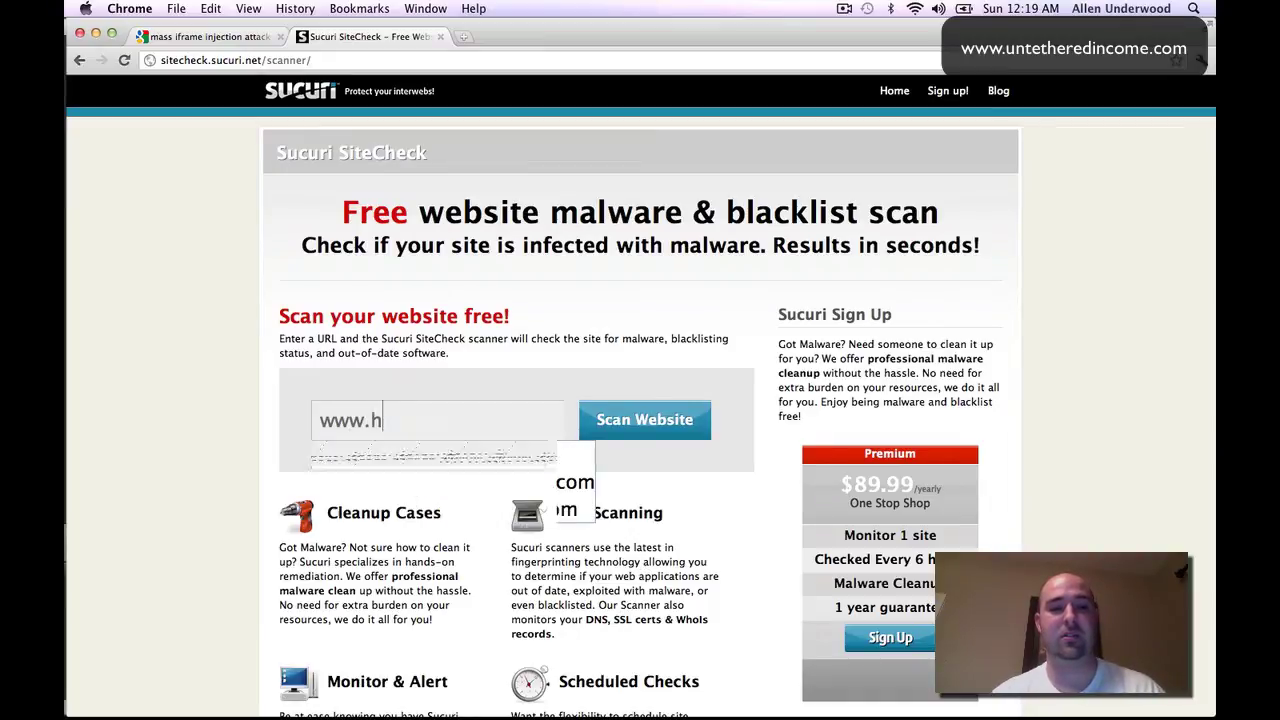
text(eadphonereviewhq)
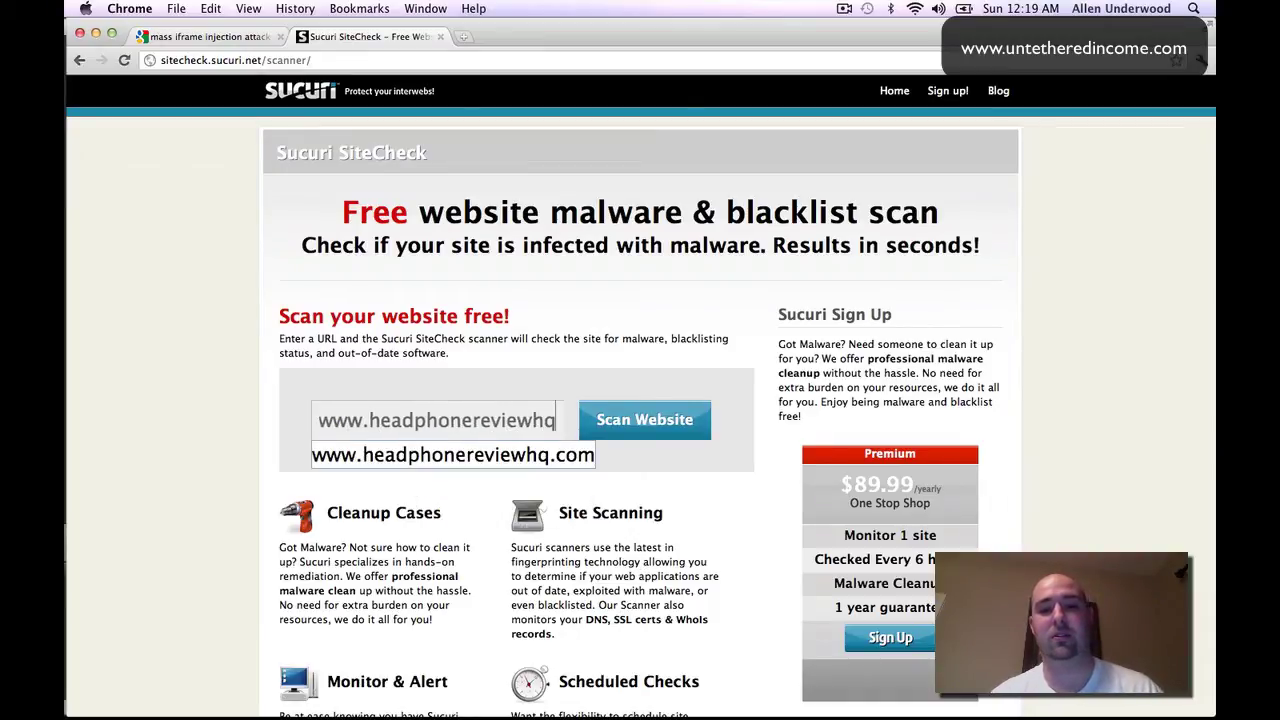
text(.com)
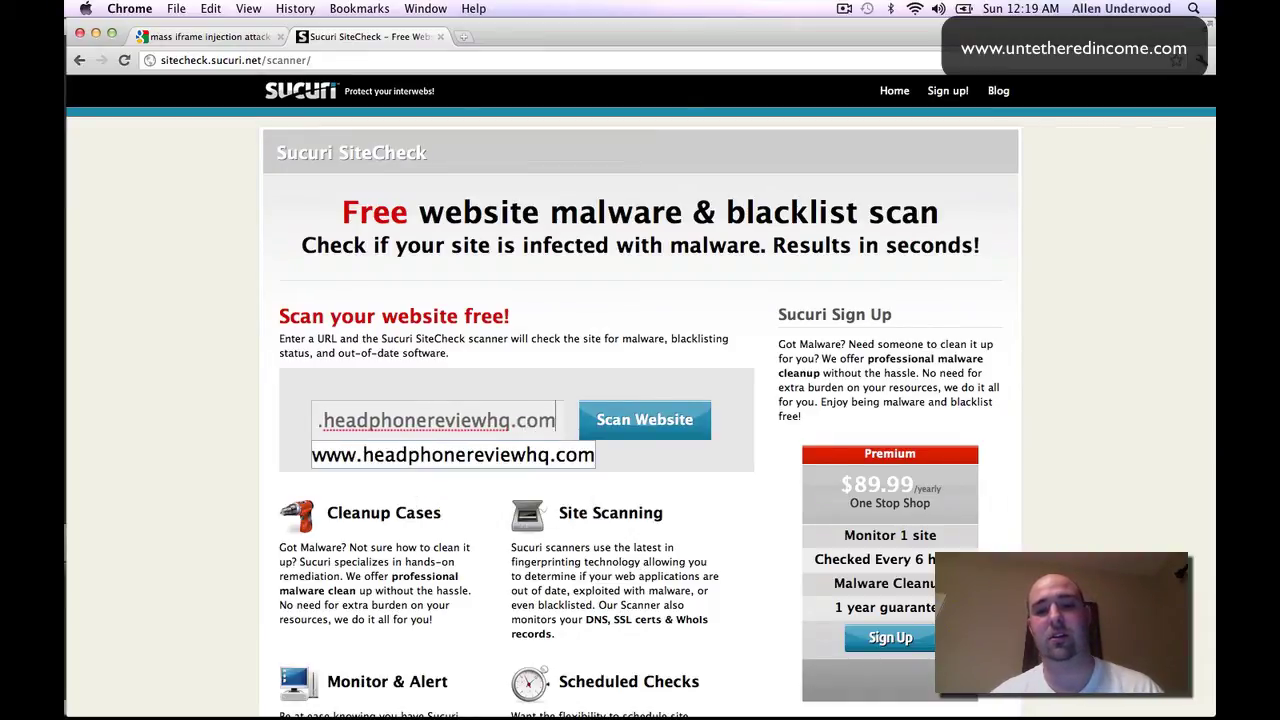
click(655, 430)
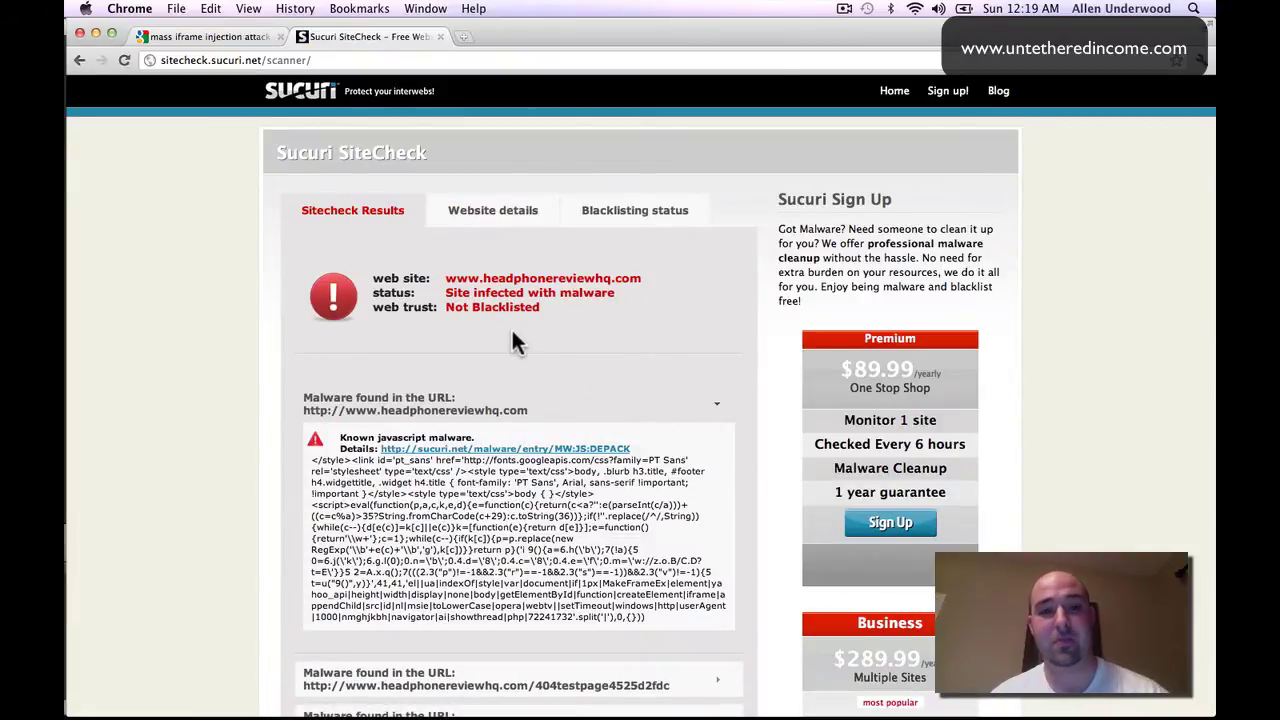
Step: Select the entire known JavaScript malware code block reported by SiteCheck
scroll(512, 334, down, 3)
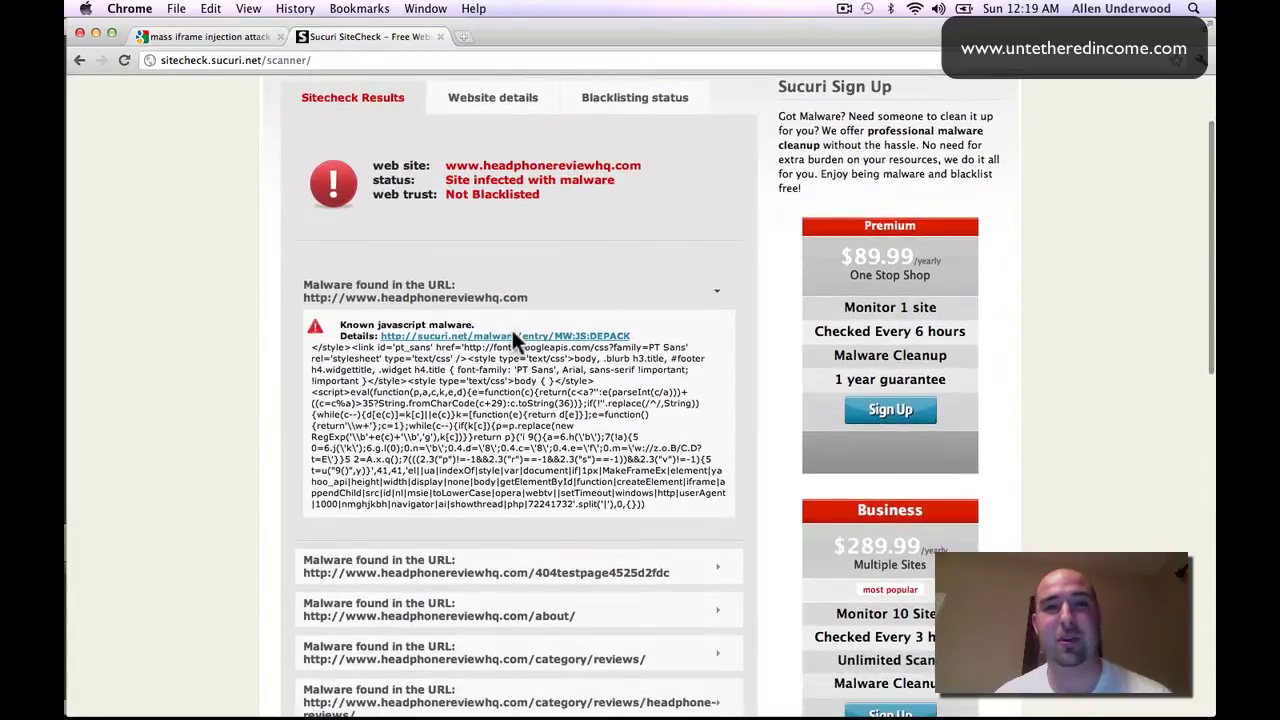
scroll(512, 330, down, 1)
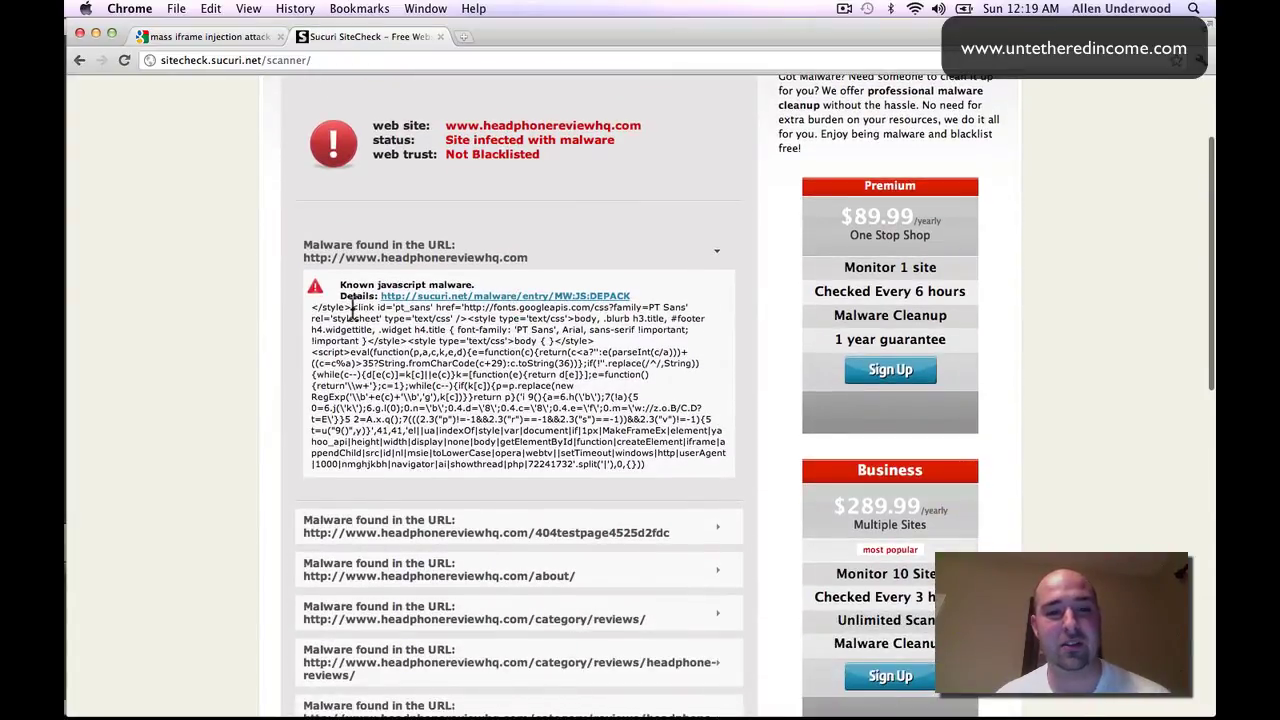
drag(352, 312, 568, 406)
click(570, 406)
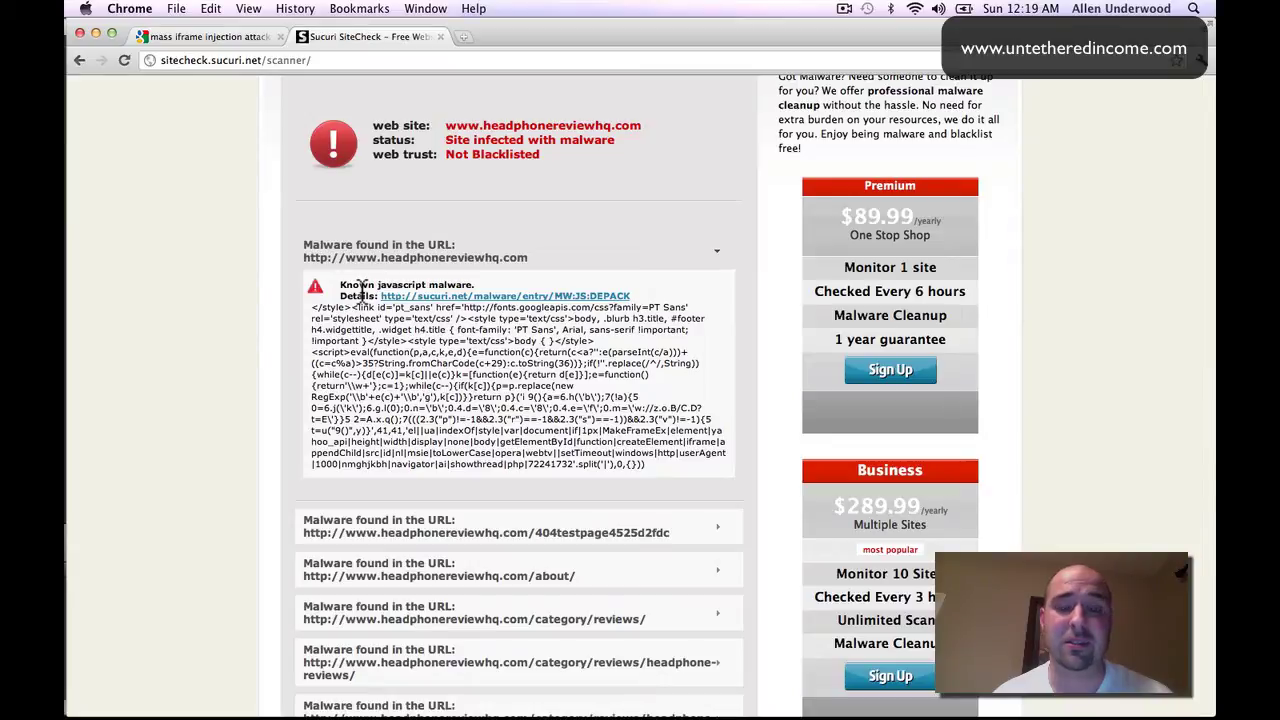
click(650, 464)
drag(650, 464, 311, 307)
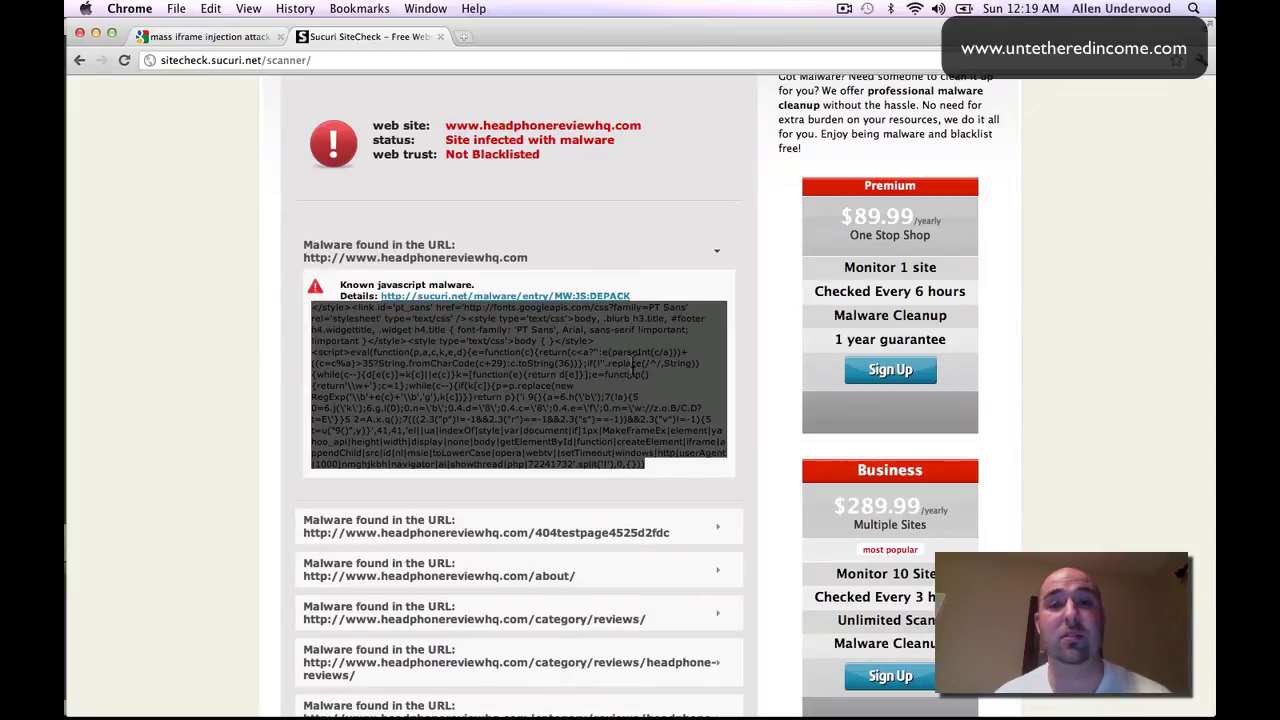
Step: Review the infected-site status summary further down the report, then start a blank tab
scroll(632, 368, down, 1)
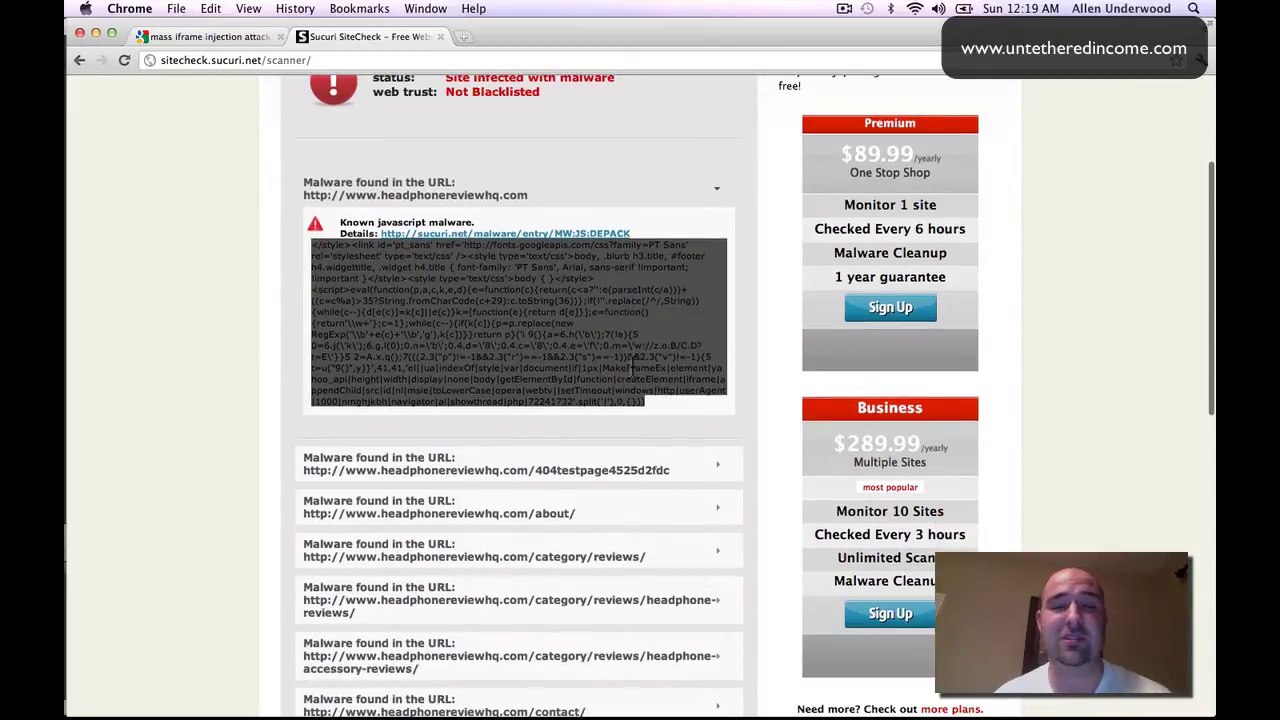
scroll(632, 370, down, 2)
scroll(632, 368, down, 5)
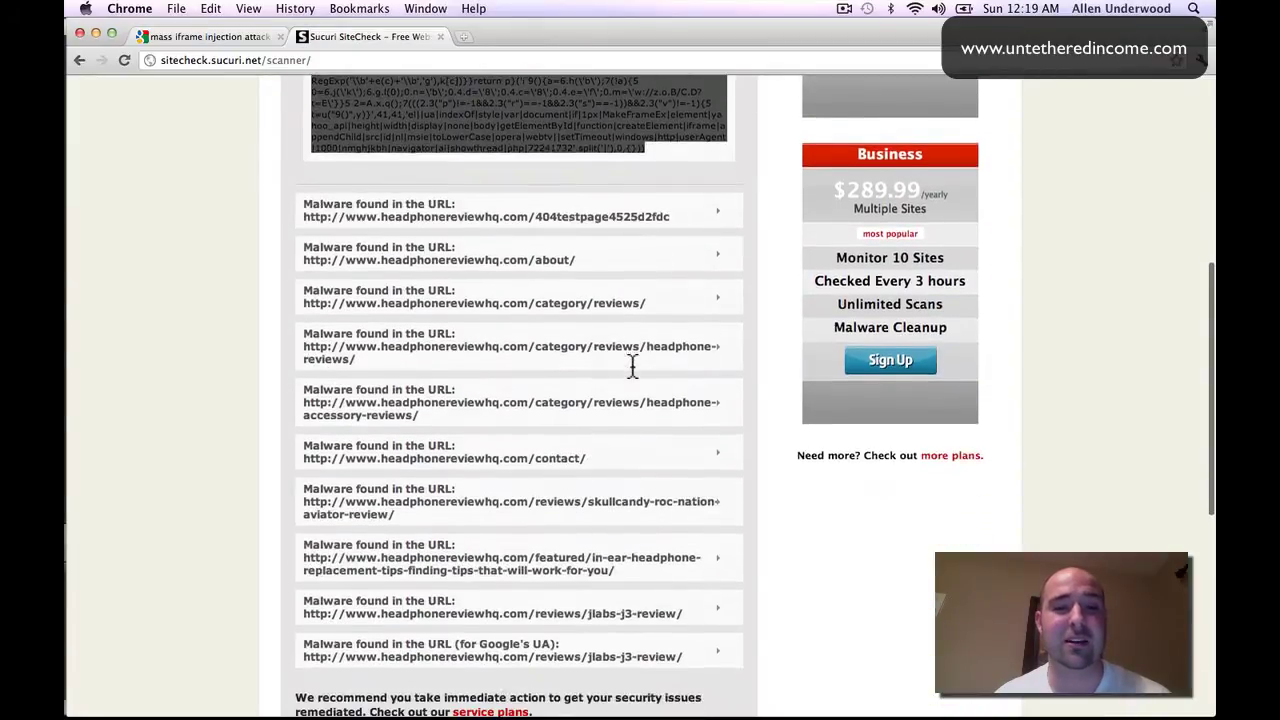
scroll(632, 368, up, 10)
drag(557, 293, 529, 292)
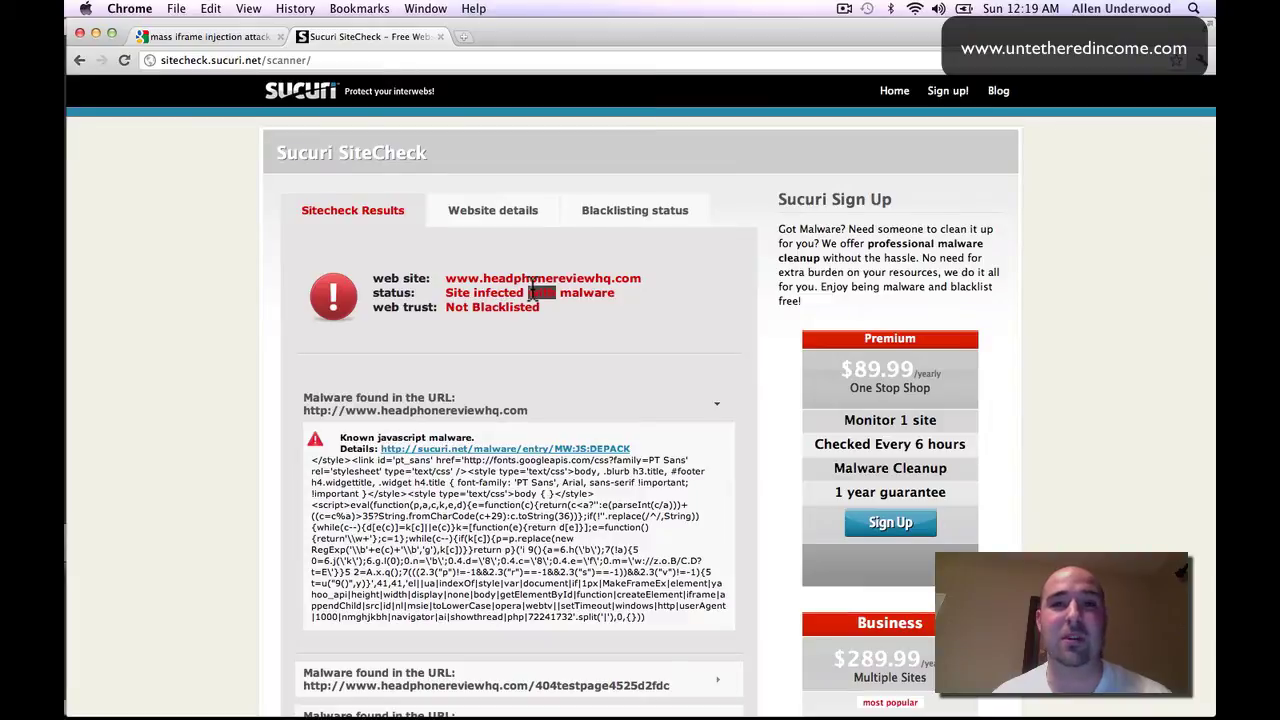
drag(447, 284, 560, 320)
click(390, 240)
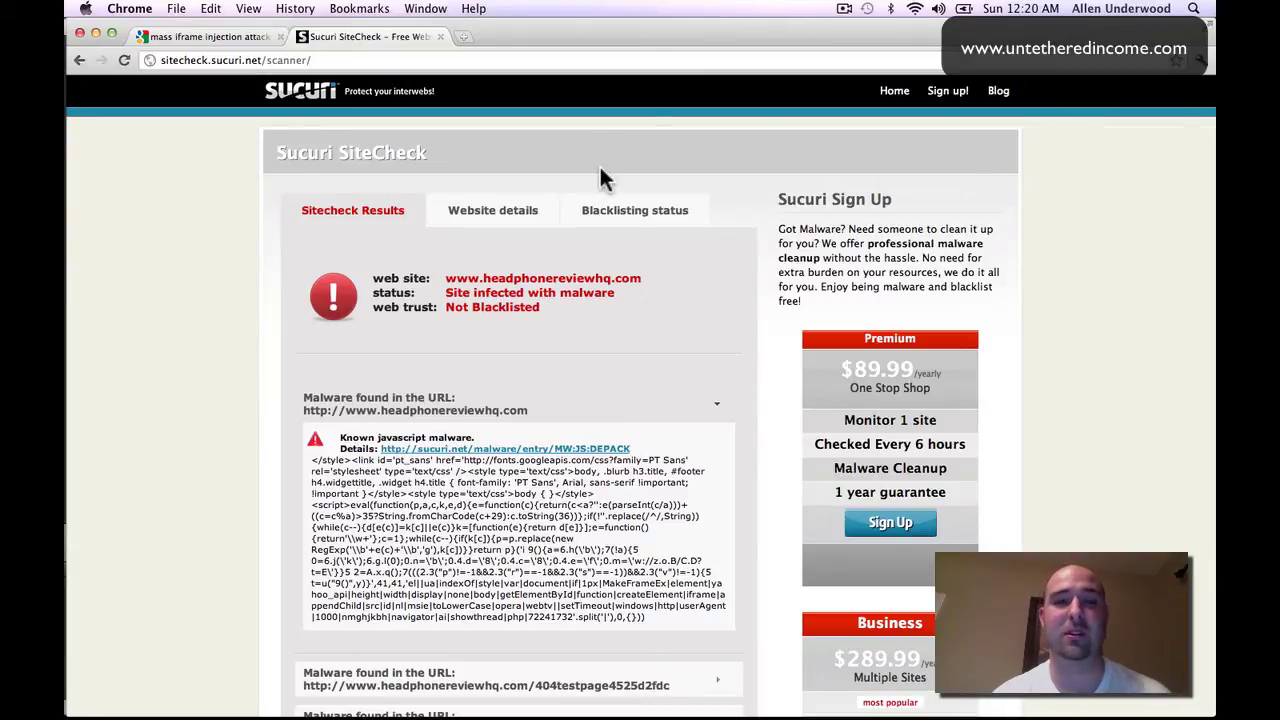
key(super+t)
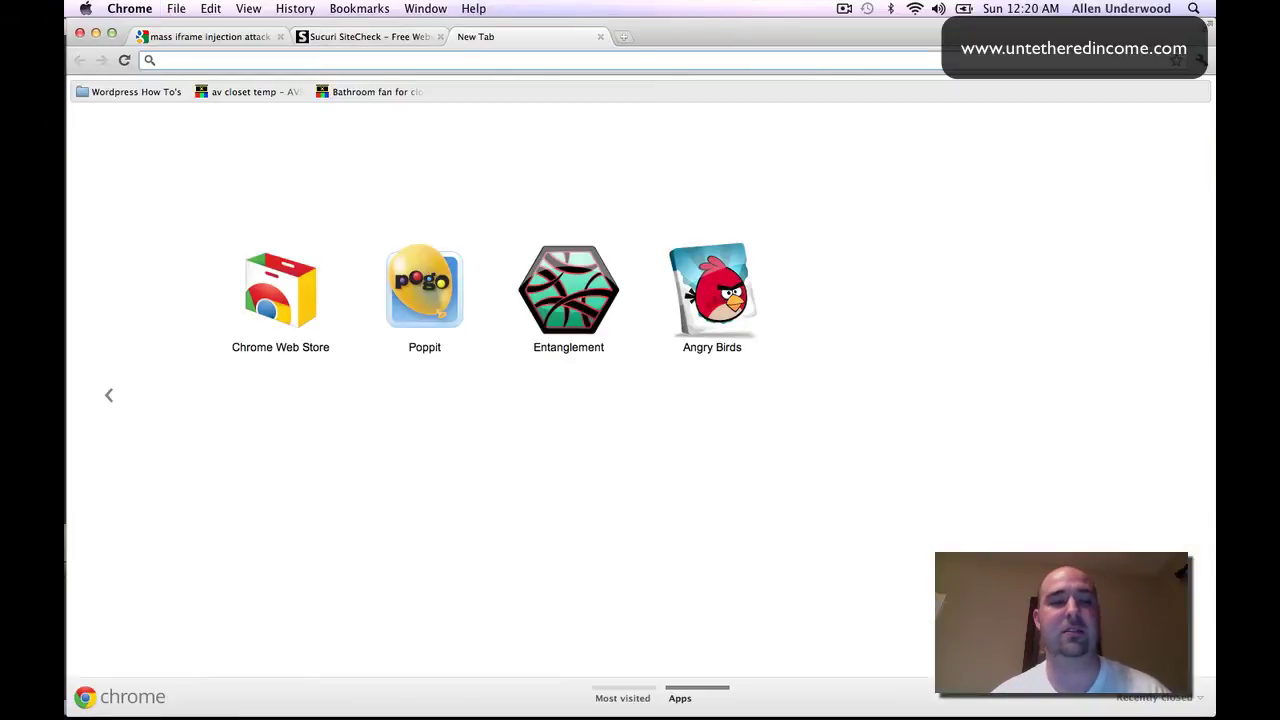
Step: Load Bluehost cPanel and open File Manager at the headphonereviewhq.com document root
text(box501.bluehost.com:2083)
key(Return)
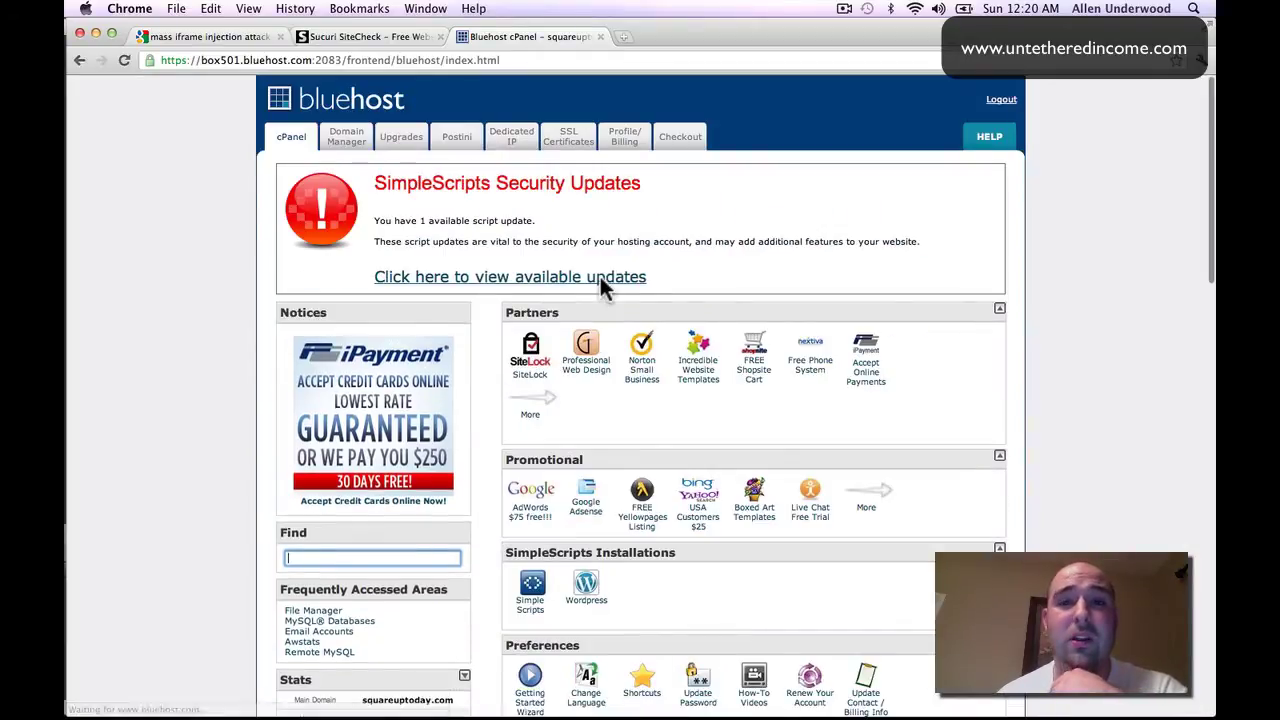
scroll(756, 259, down, 10)
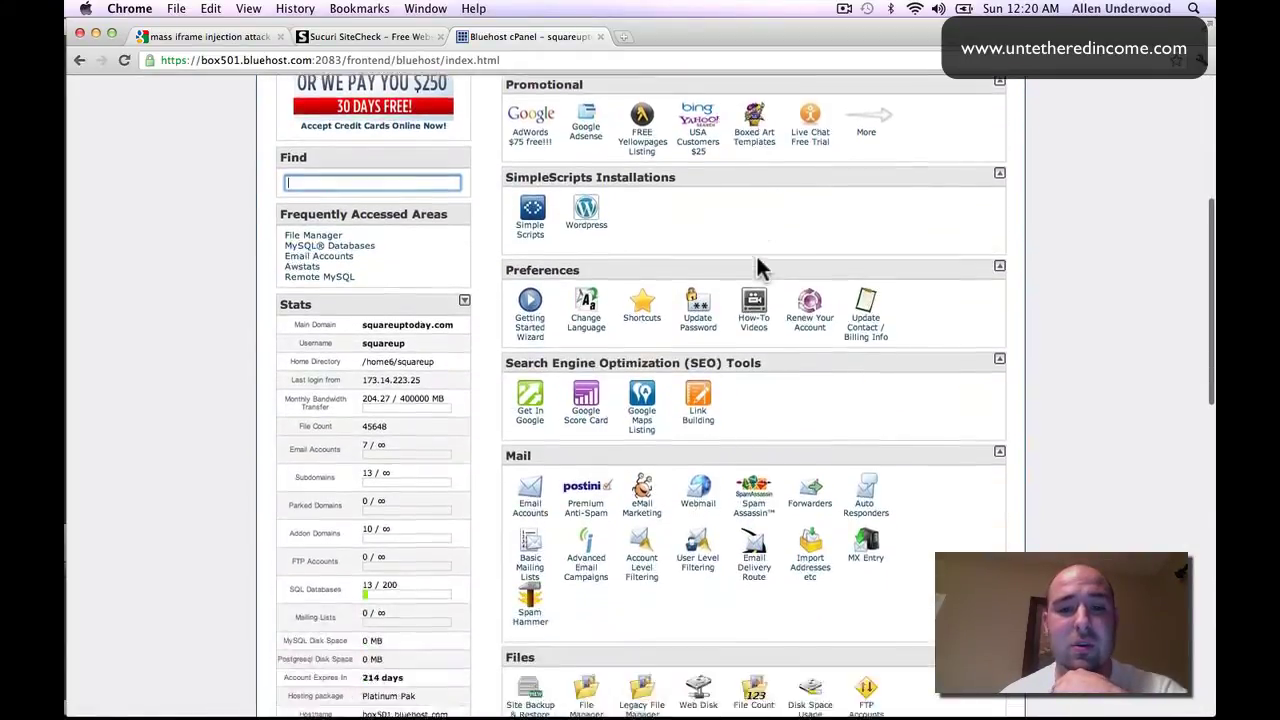
scroll(756, 262, down, 3)
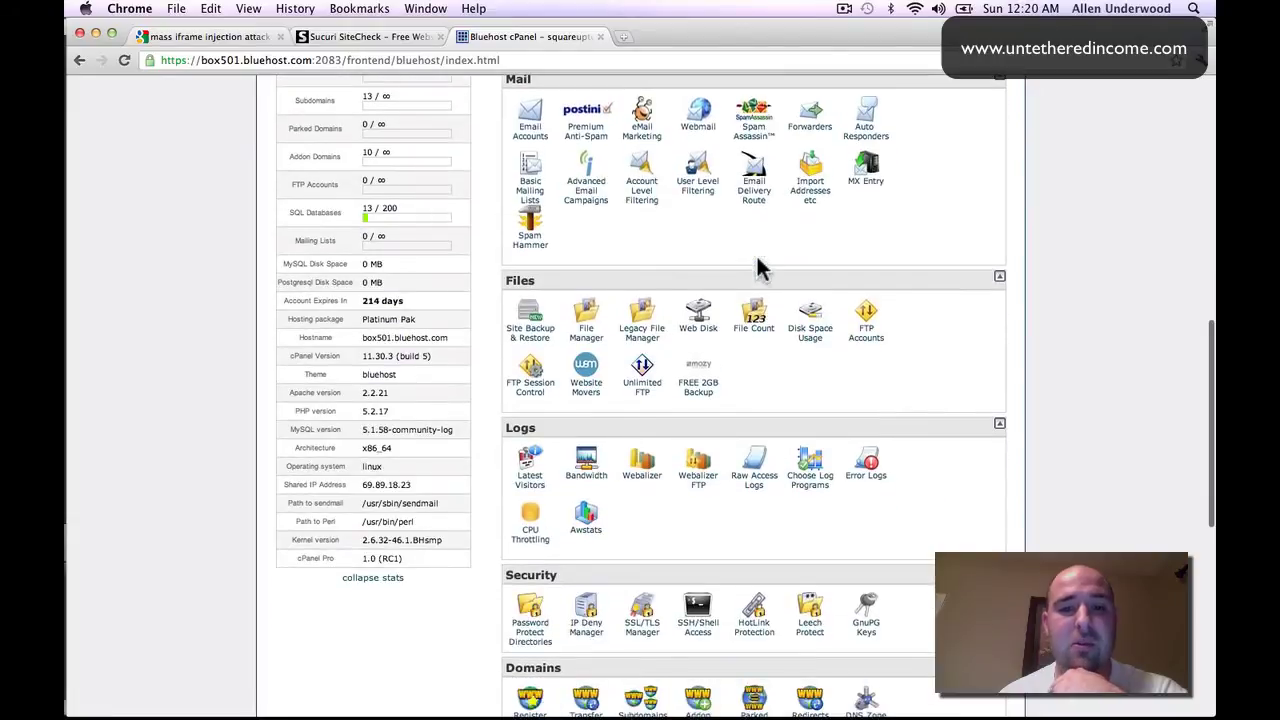
click(585, 328)
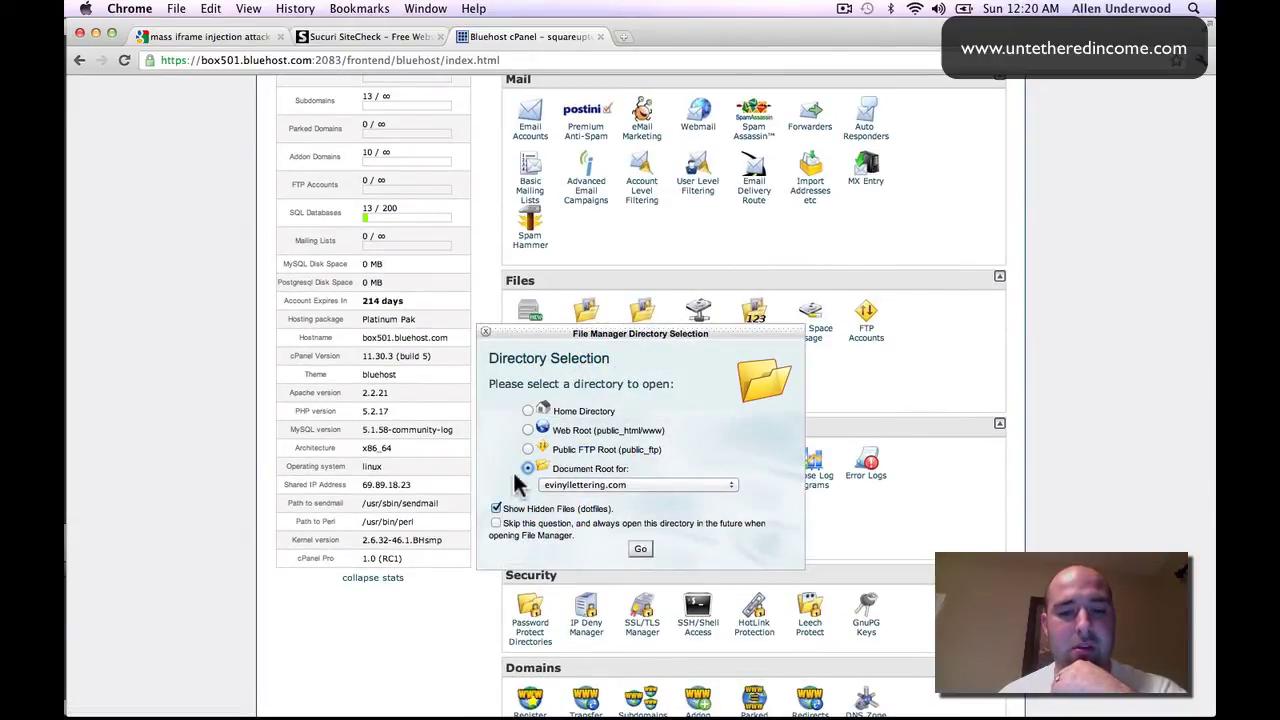
click(604, 484)
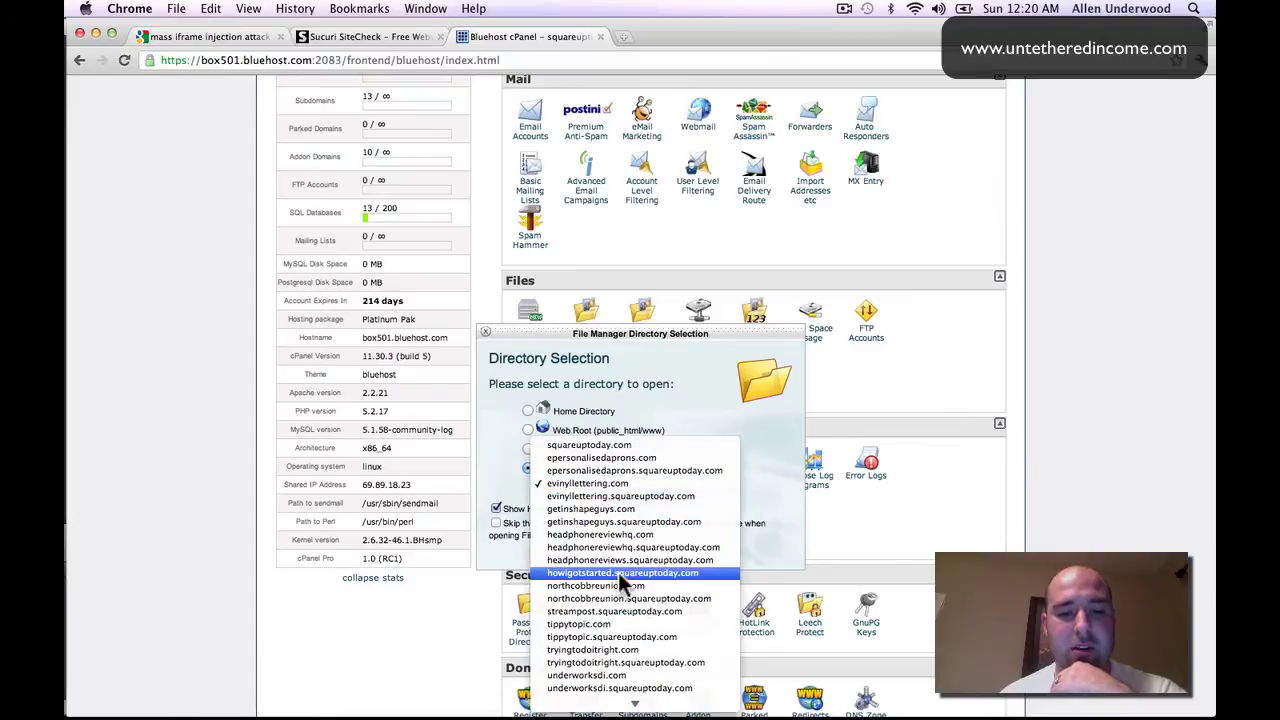
click(626, 535)
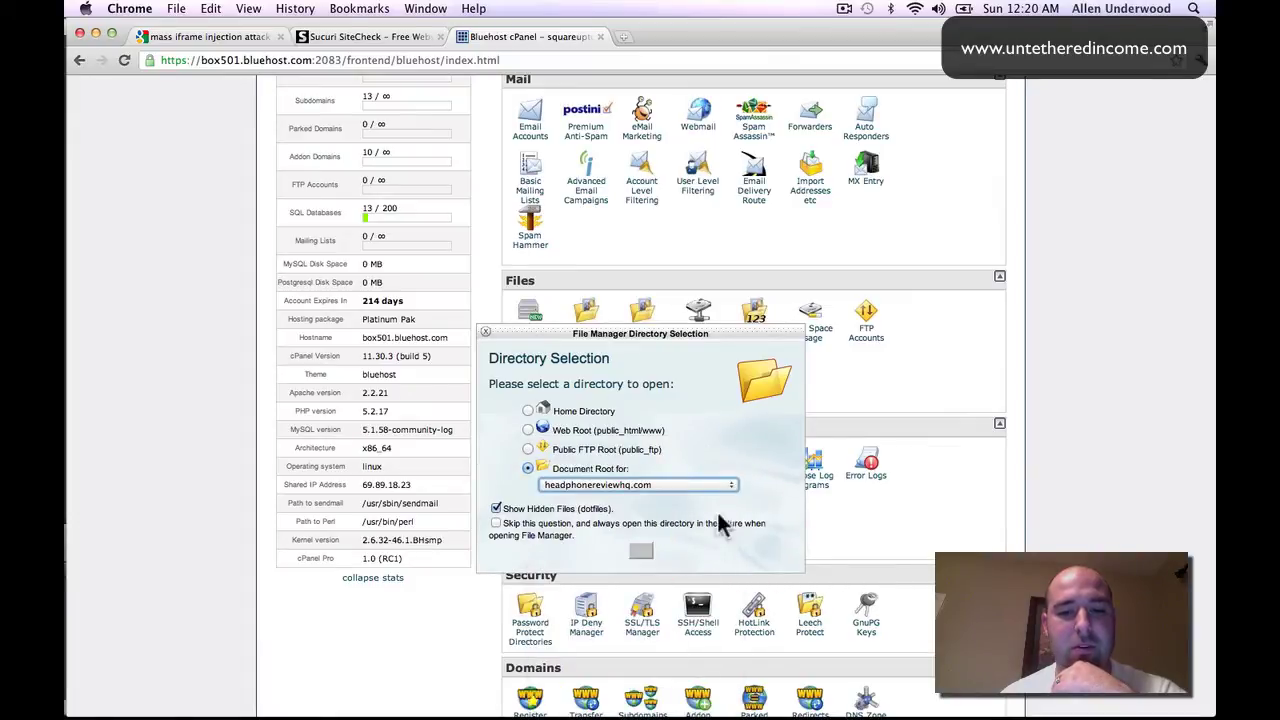
click(640, 549)
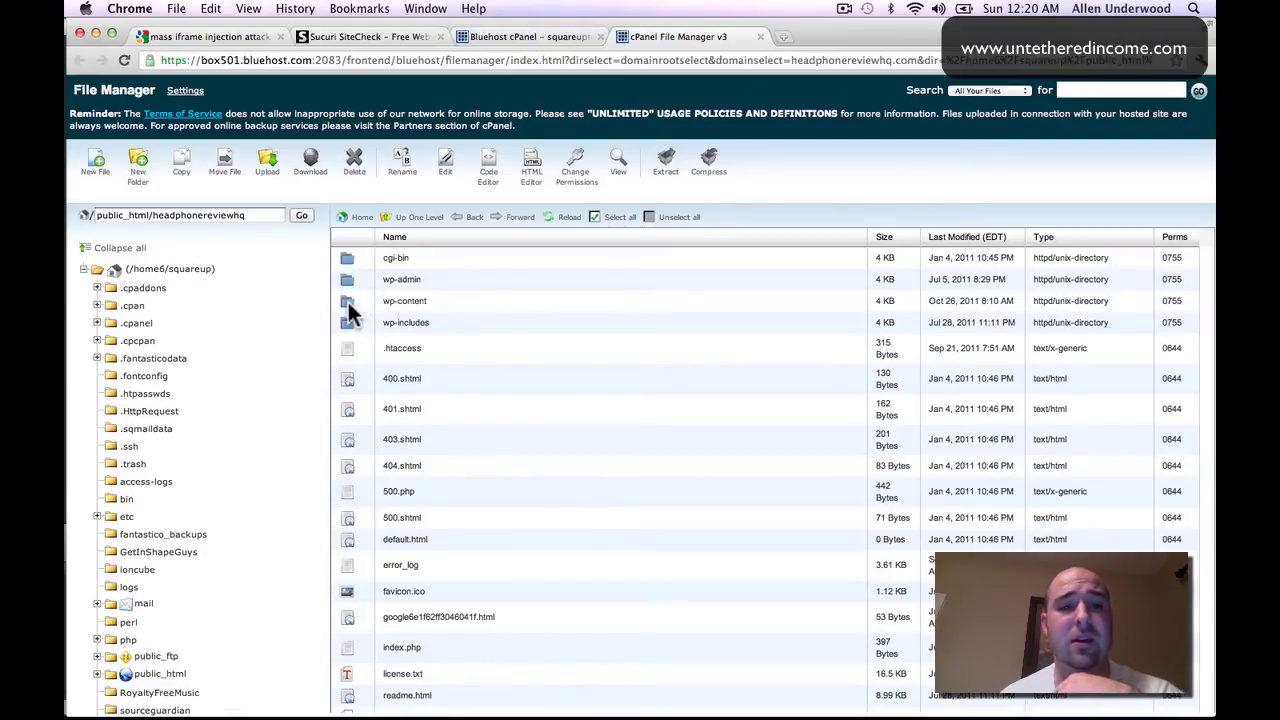
Step: Choose Code Edit for wp-settings.php from its file actions menu
scroll(551, 394, down, 15)
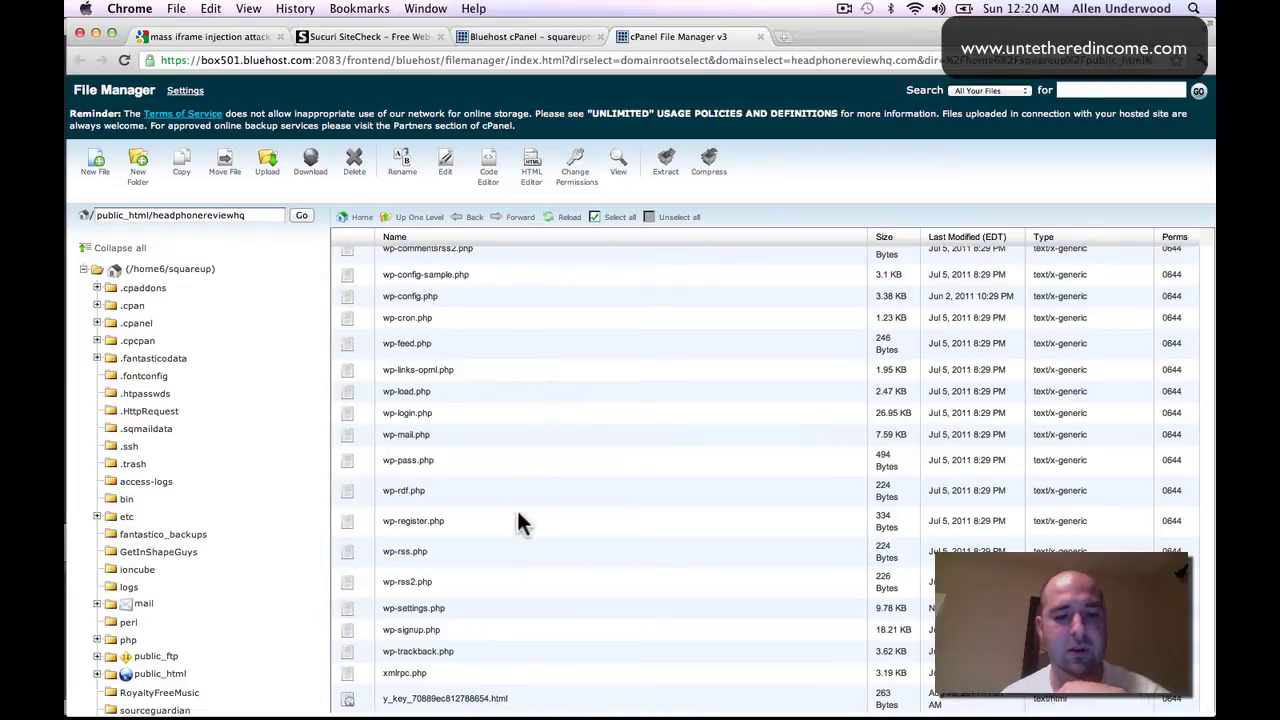
right_click(360, 607)
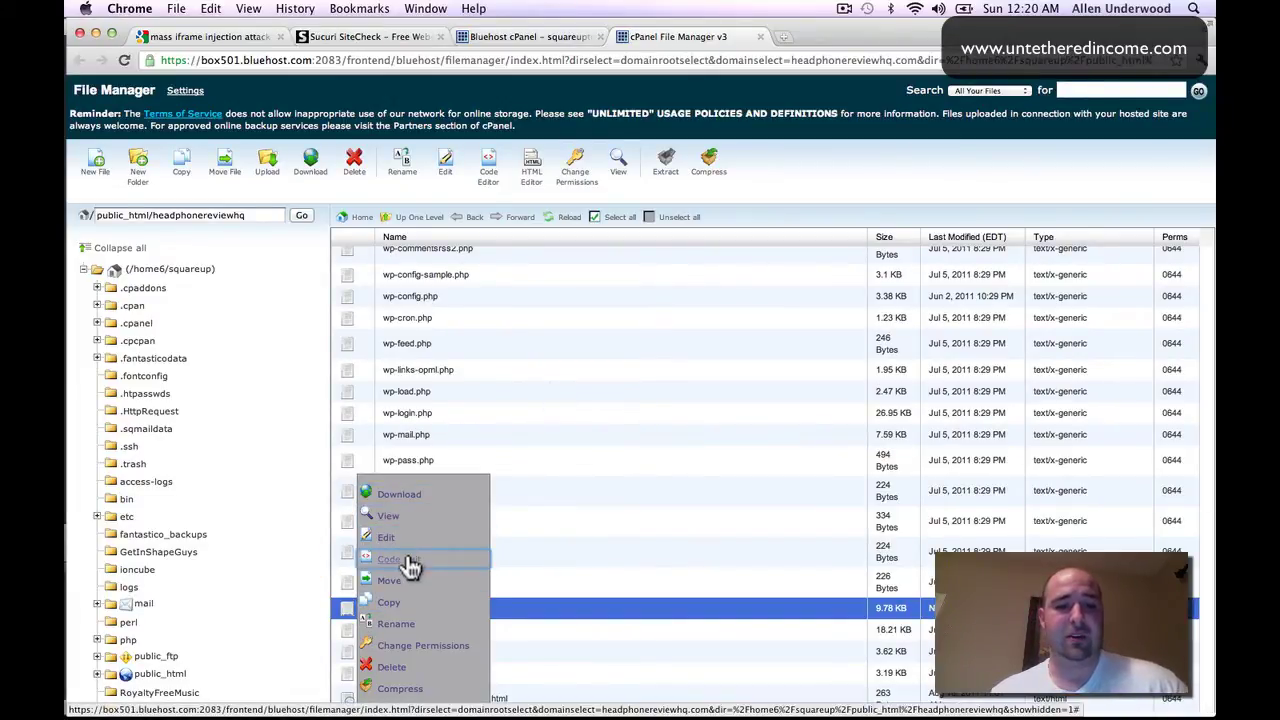
click(410, 563)
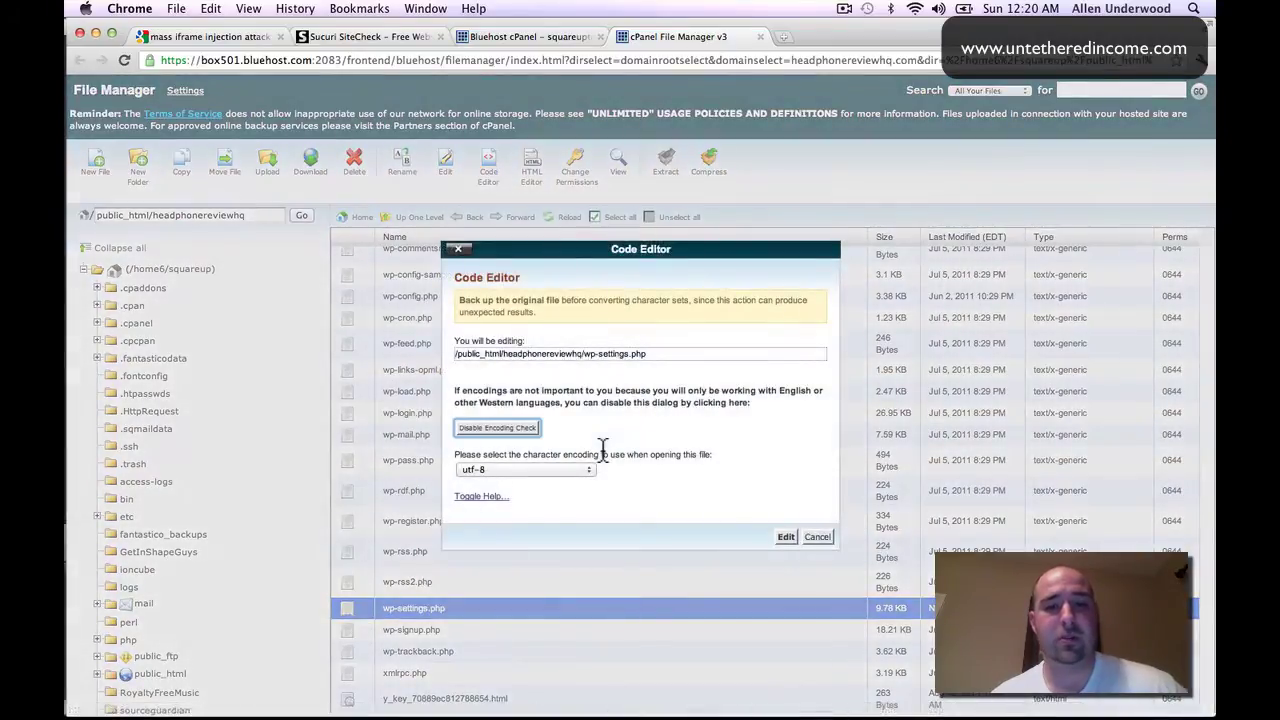
Step: Open wp-settings.php in the Code Editor and bring the injected code near line 302 into view
click(786, 538)
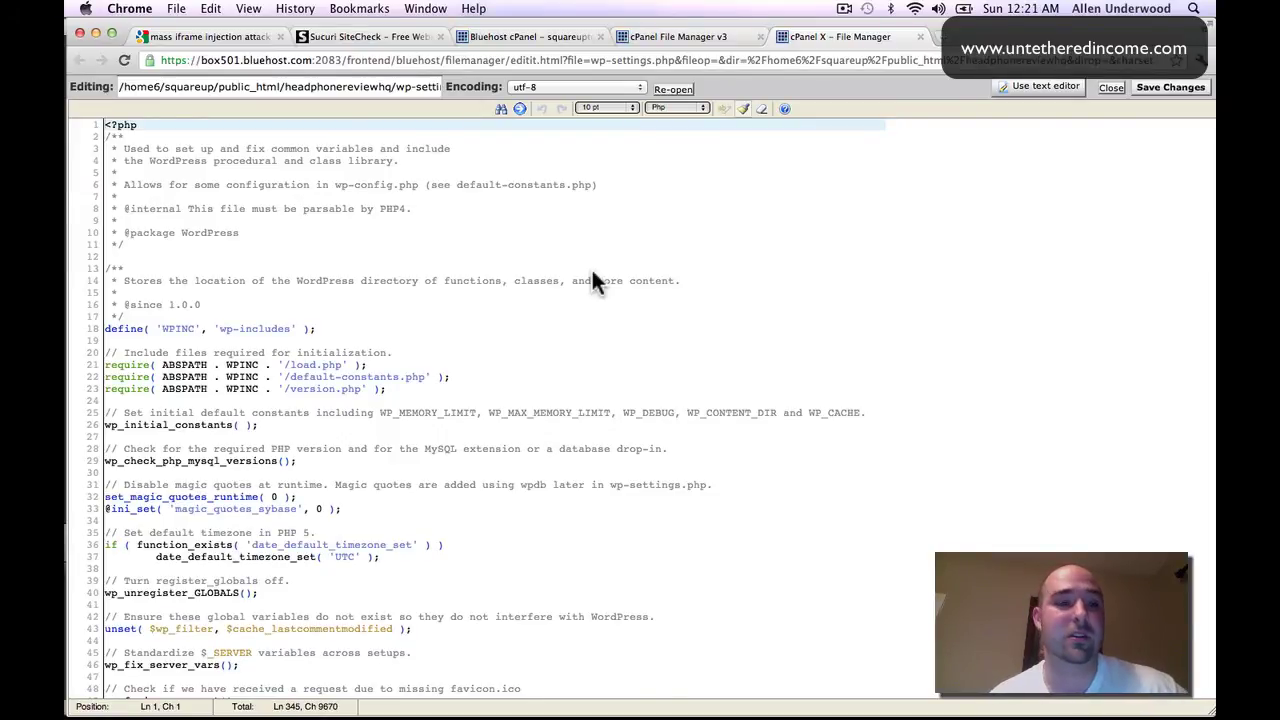
scroll(592, 272, down, 20)
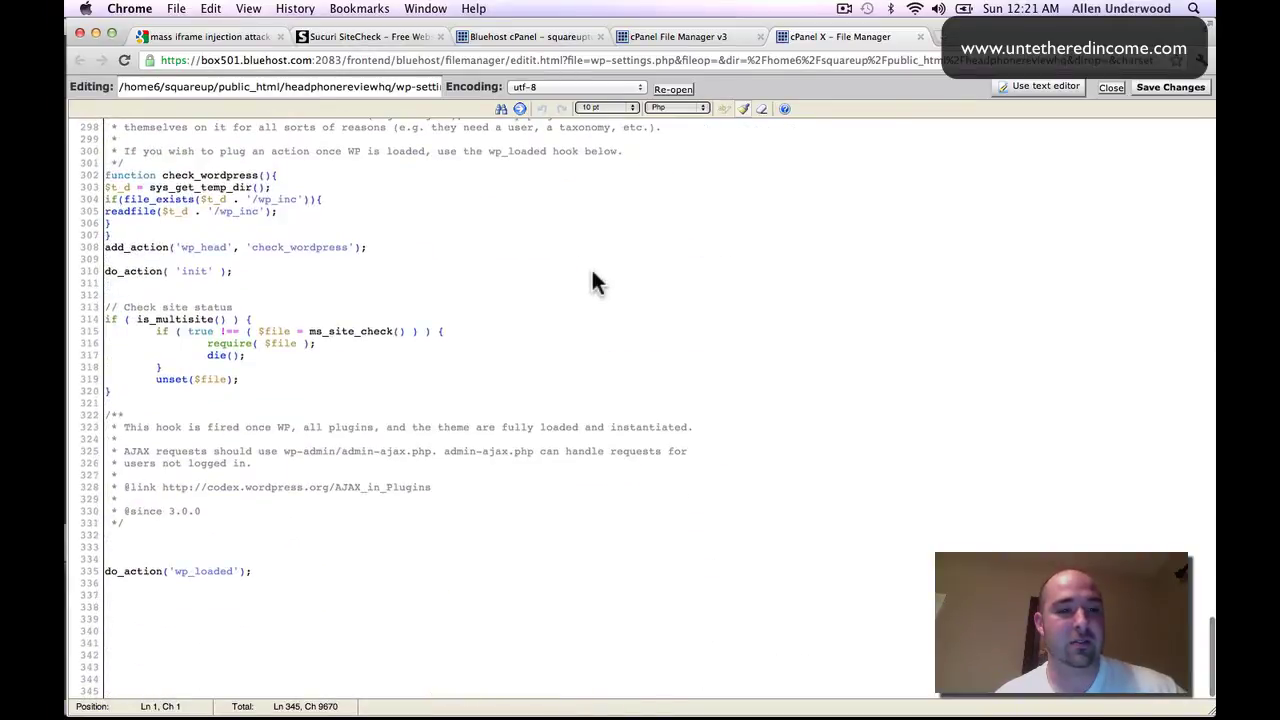
scroll(592, 271, up, 9)
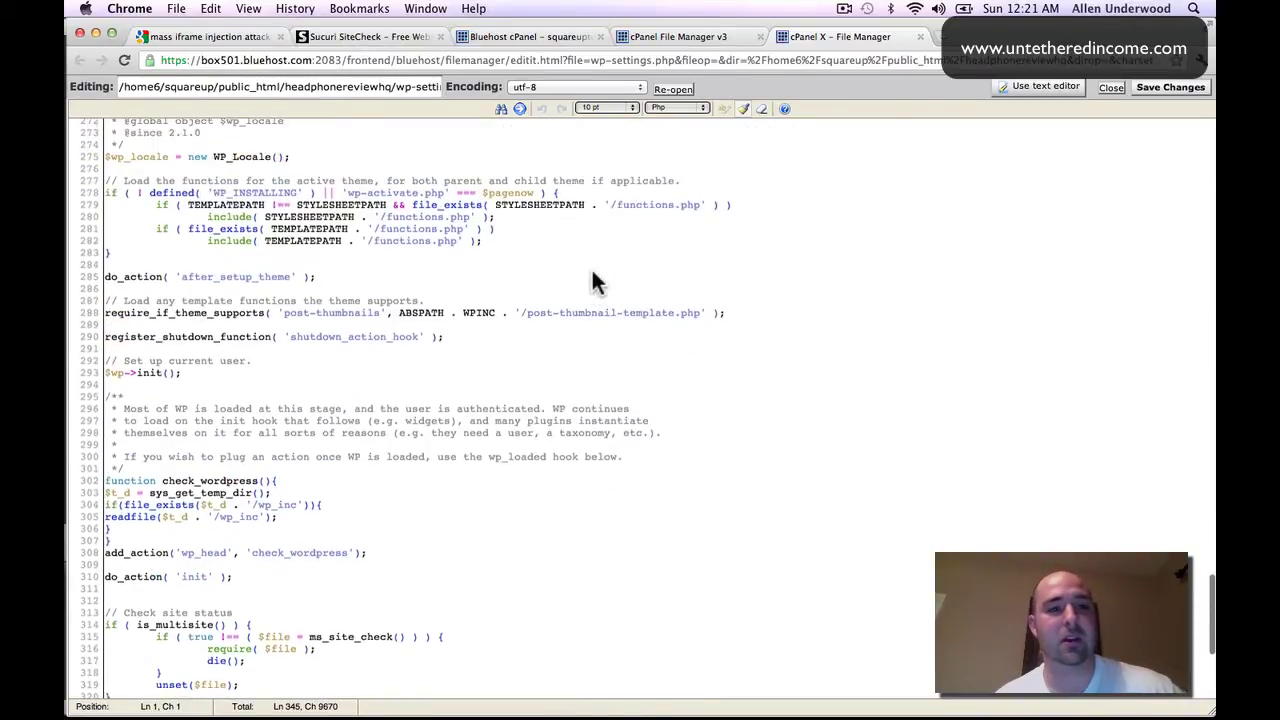
scroll(592, 272, up, 3)
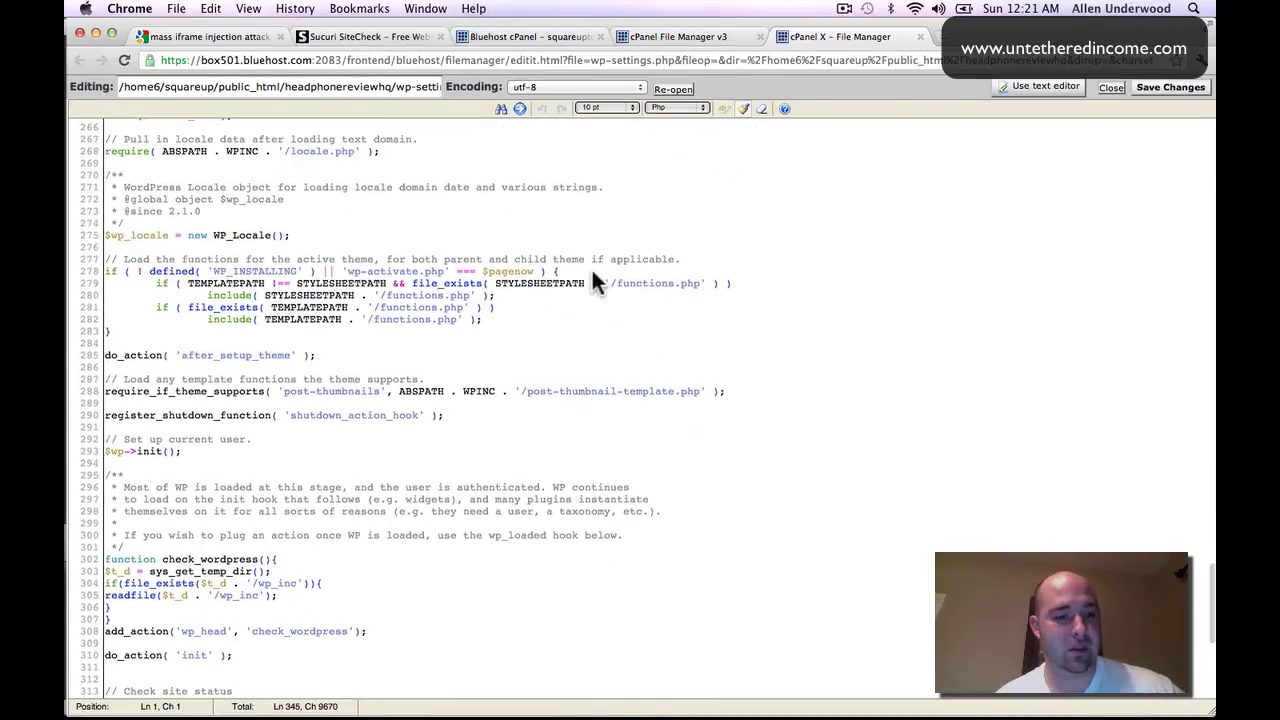
scroll(592, 282, down, 7)
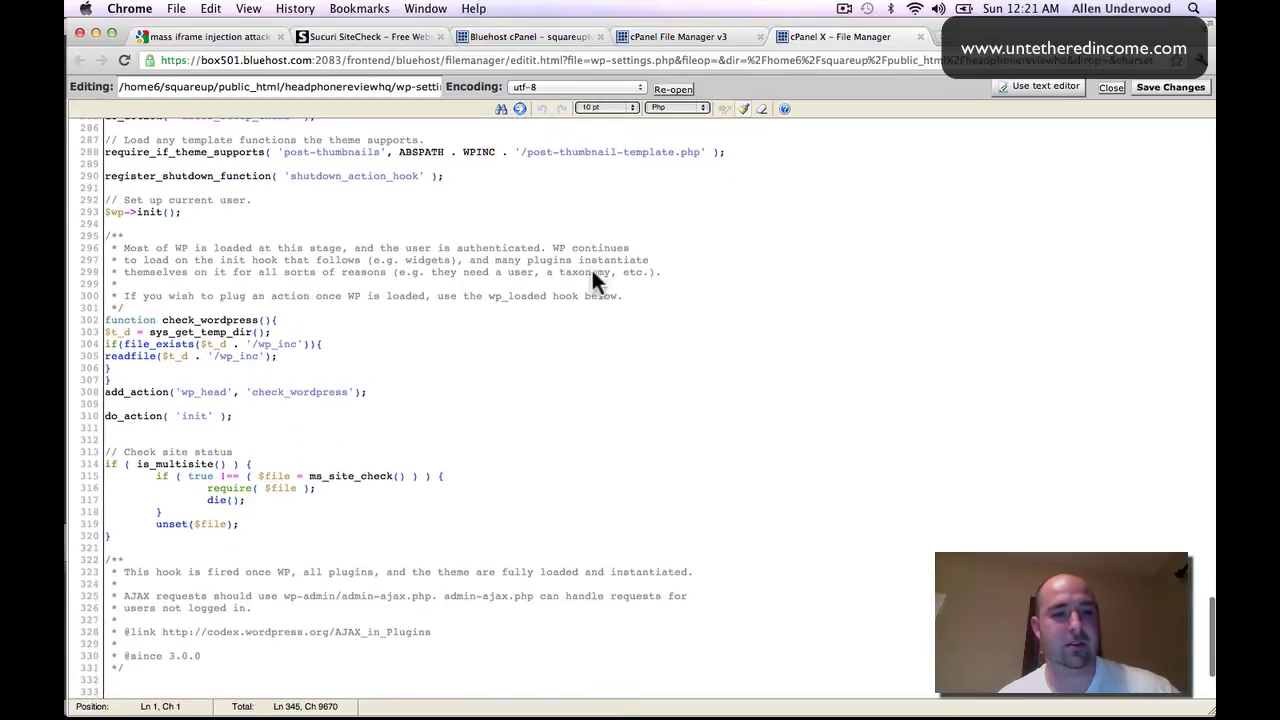
Step: Inspect check_wordpress lines 302–305, highlighting the function name and /wp_inc path
drag(162, 320, 262, 319)
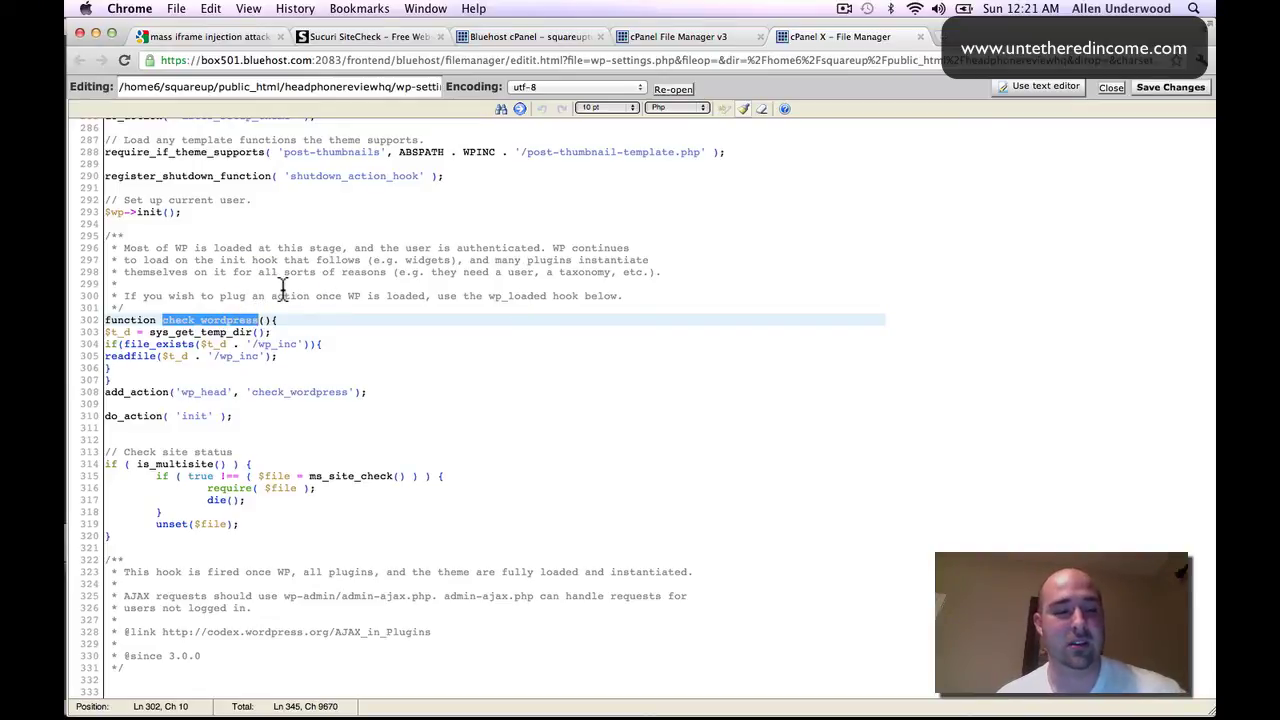
click(158, 322)
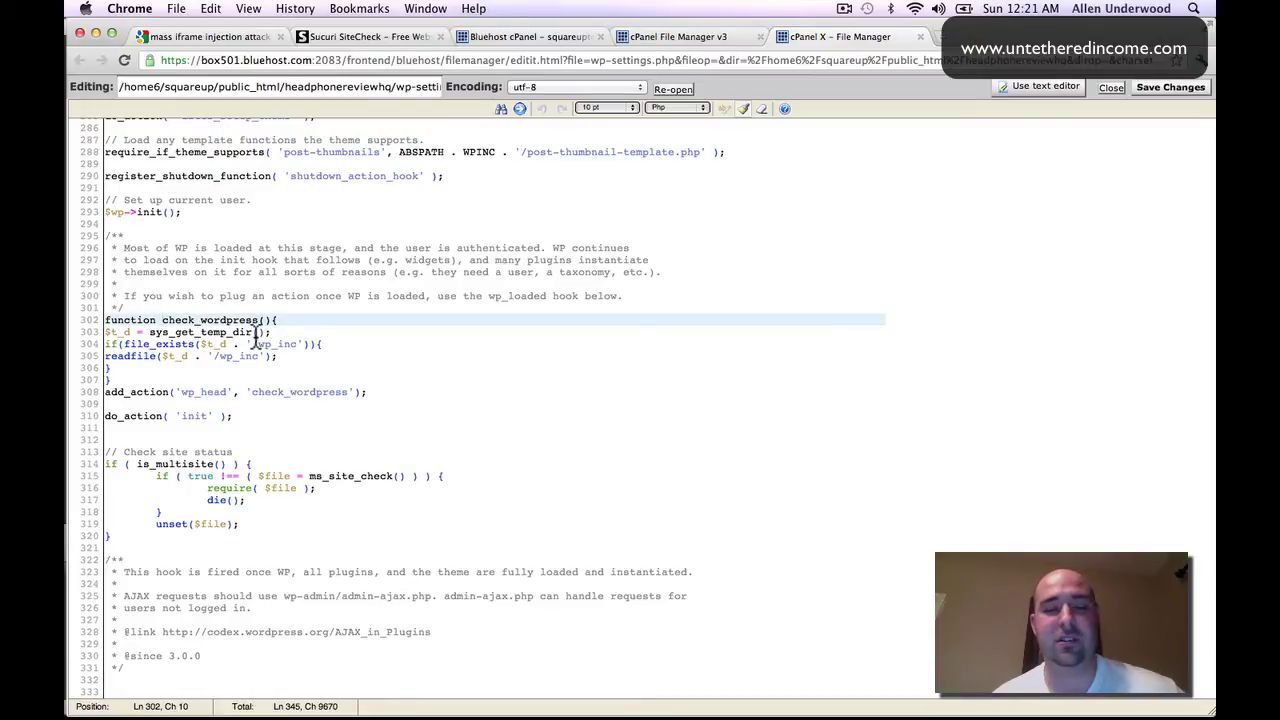
click(147, 333)
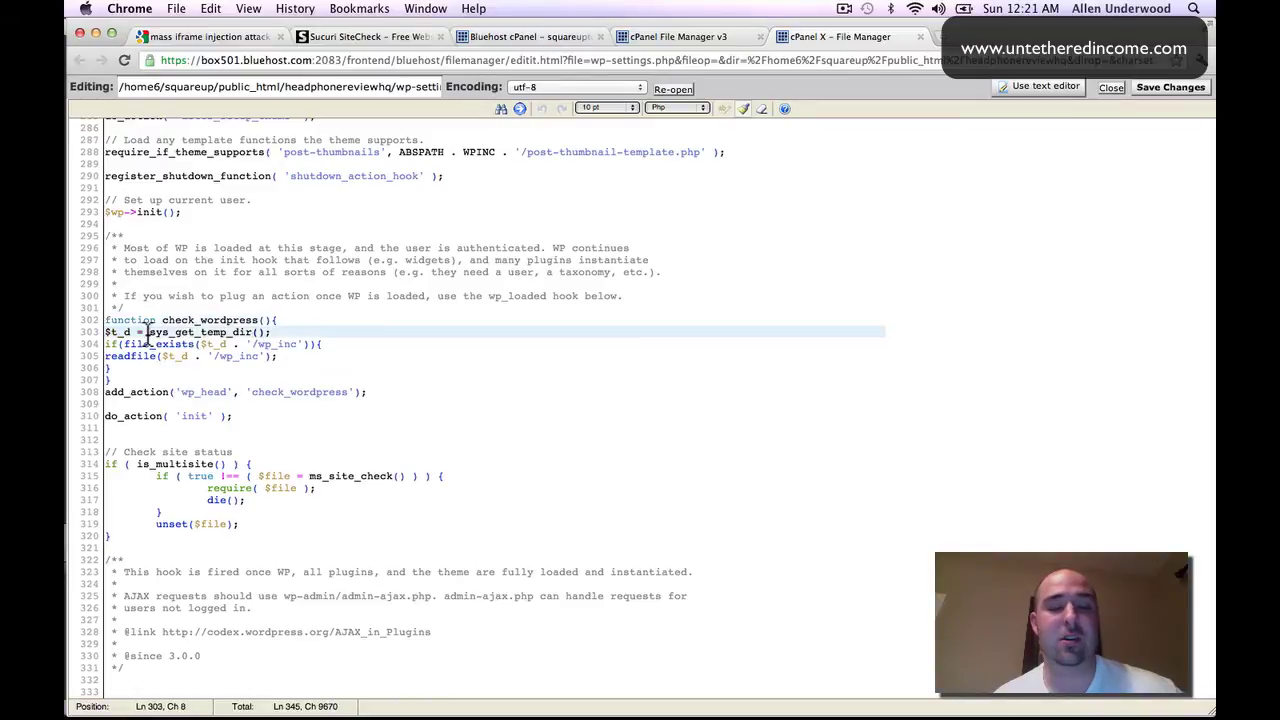
click(297, 344)
click(254, 344)
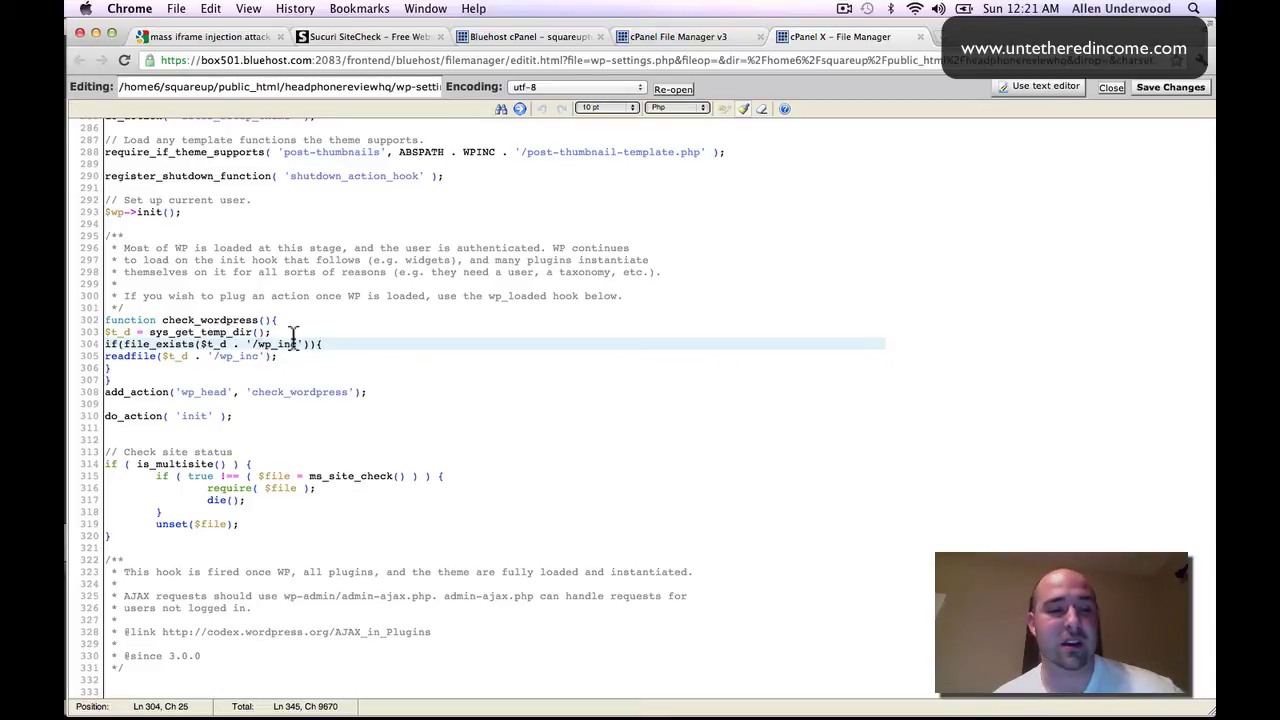
drag(297, 344, 258, 344)
click(338, 358)
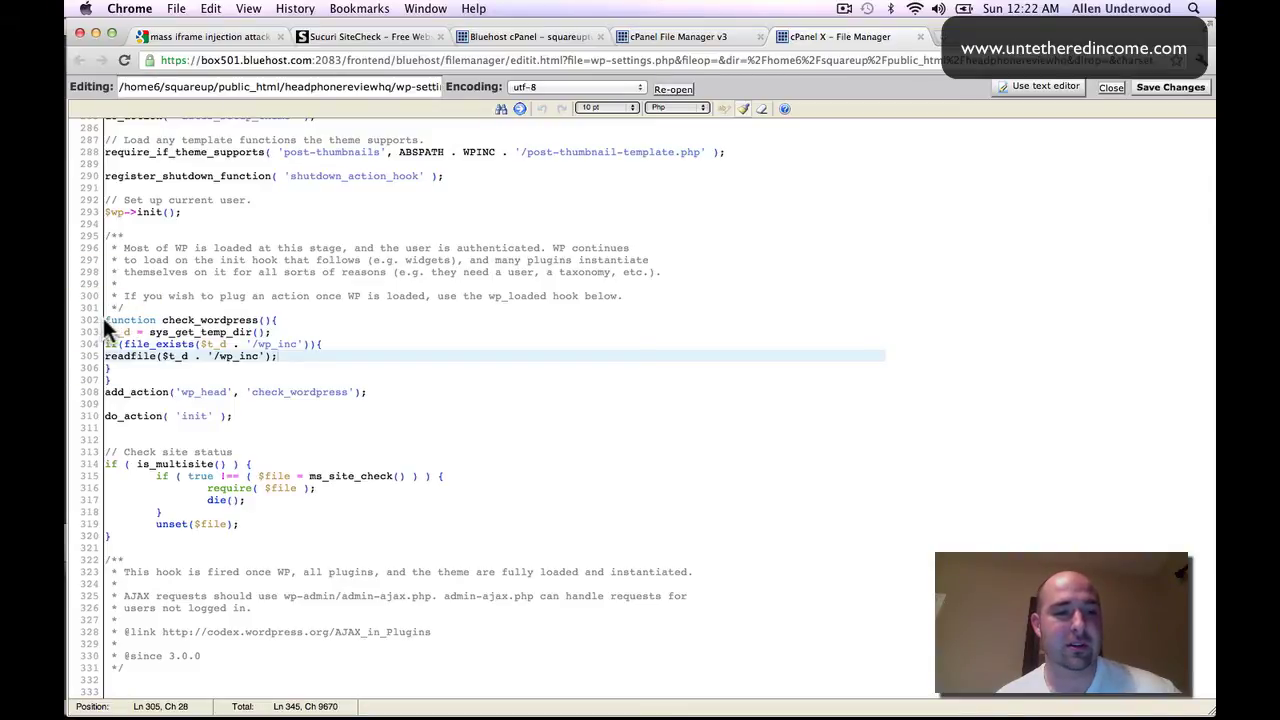
Step: Delete lines 302–308, the check_wordpress function and its add_action hook, and save
click(158, 320)
key(Home)
key(shift+Down)
key(shift+Down)
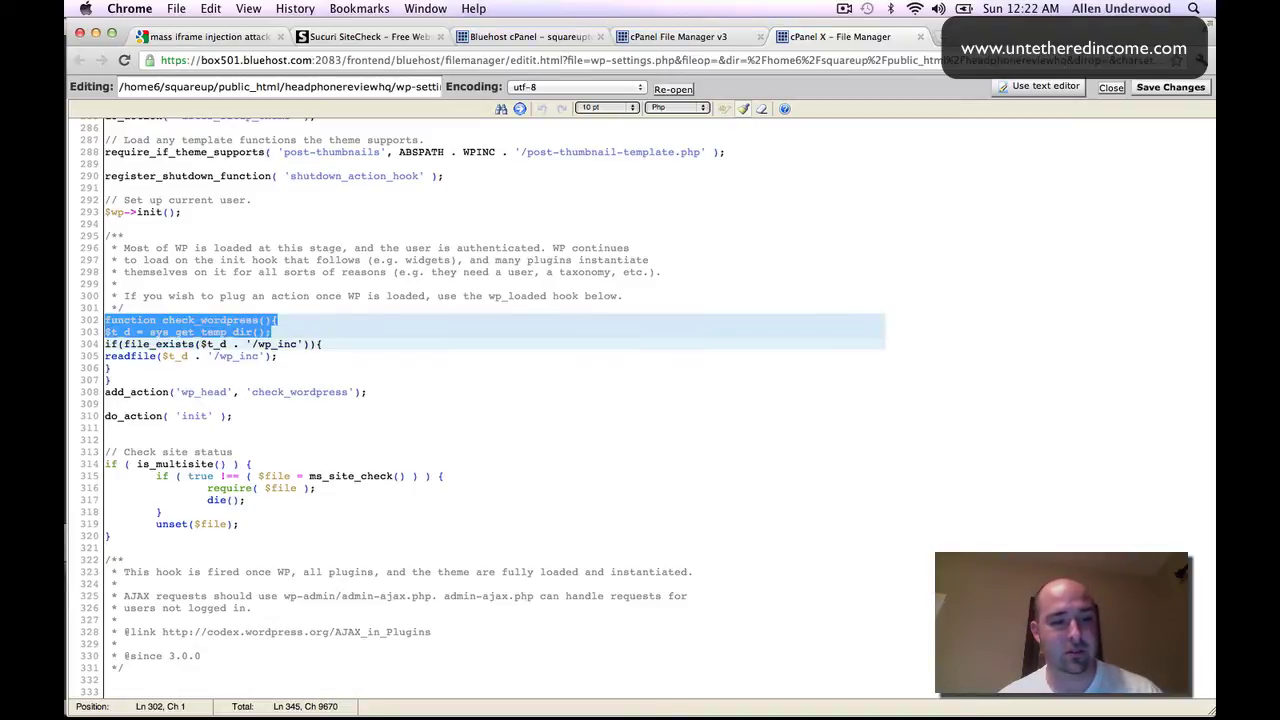
key(shift+Down)
key(shift+Down)
key(shift+Down)
key(shift+Down)
key(shift+Down)
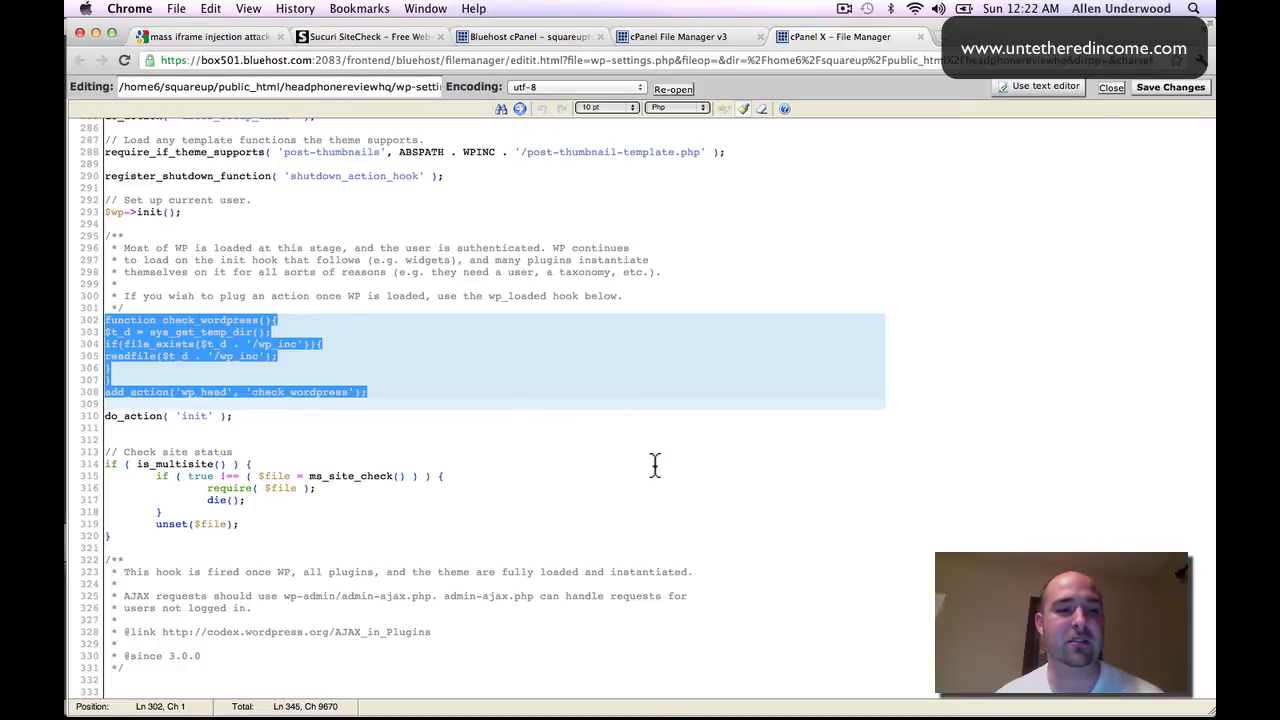
key(BackSpace)
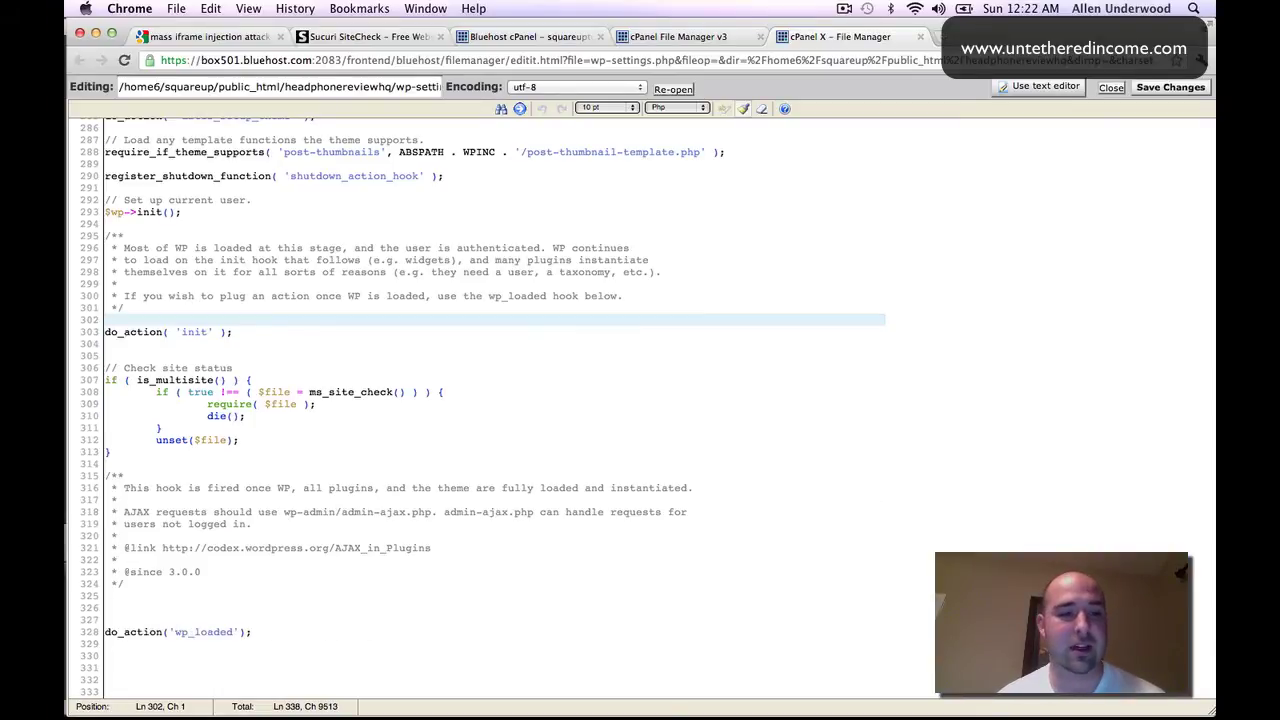
click(1170, 88)
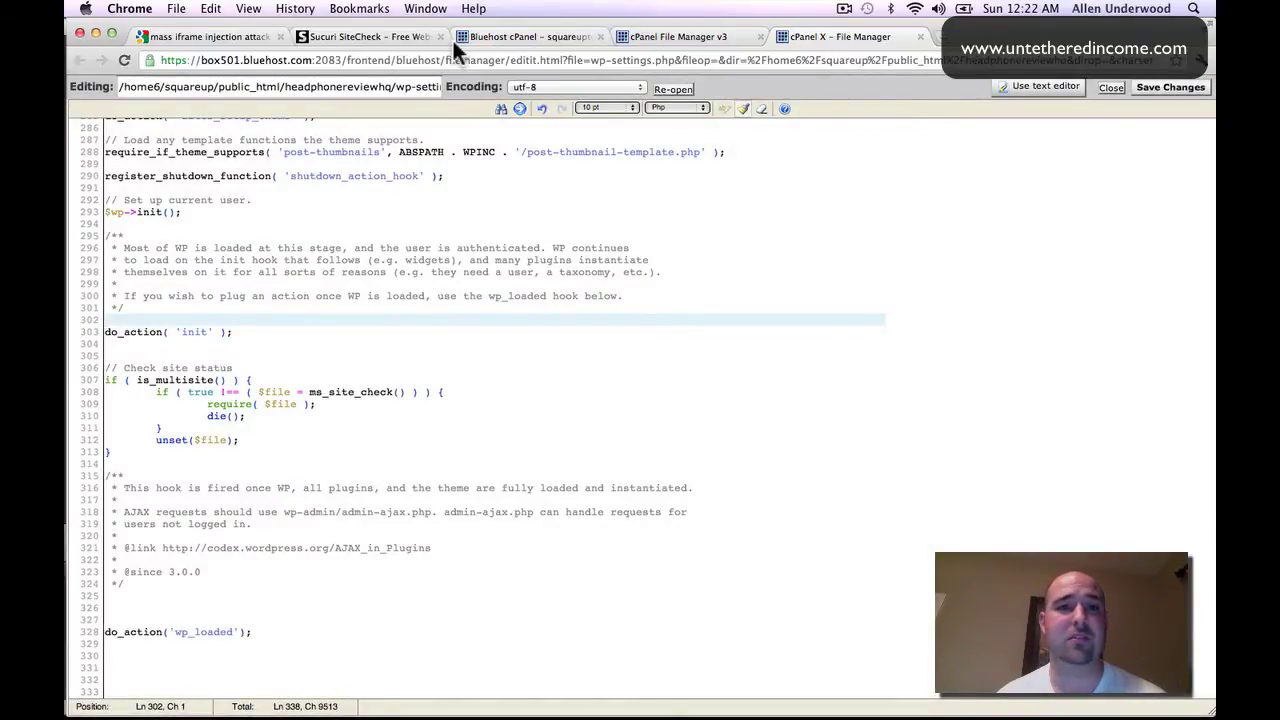
click(367, 40)
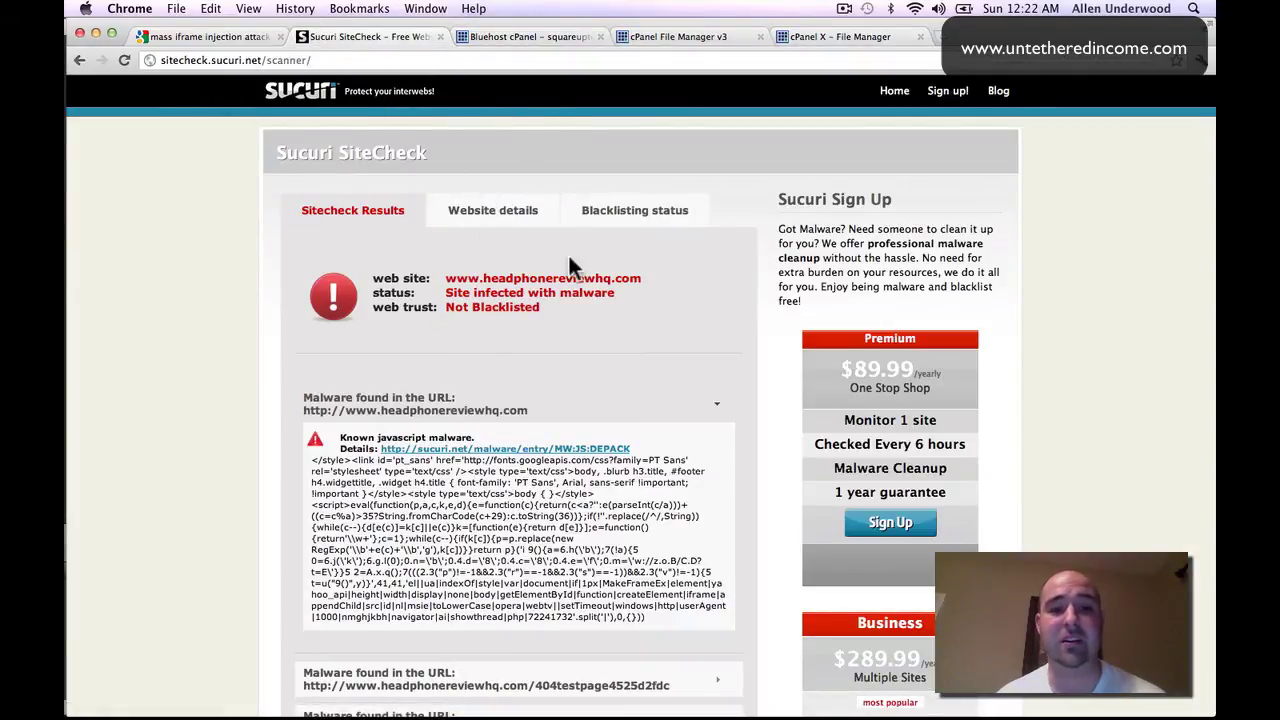
scroll(568, 262, down, 20)
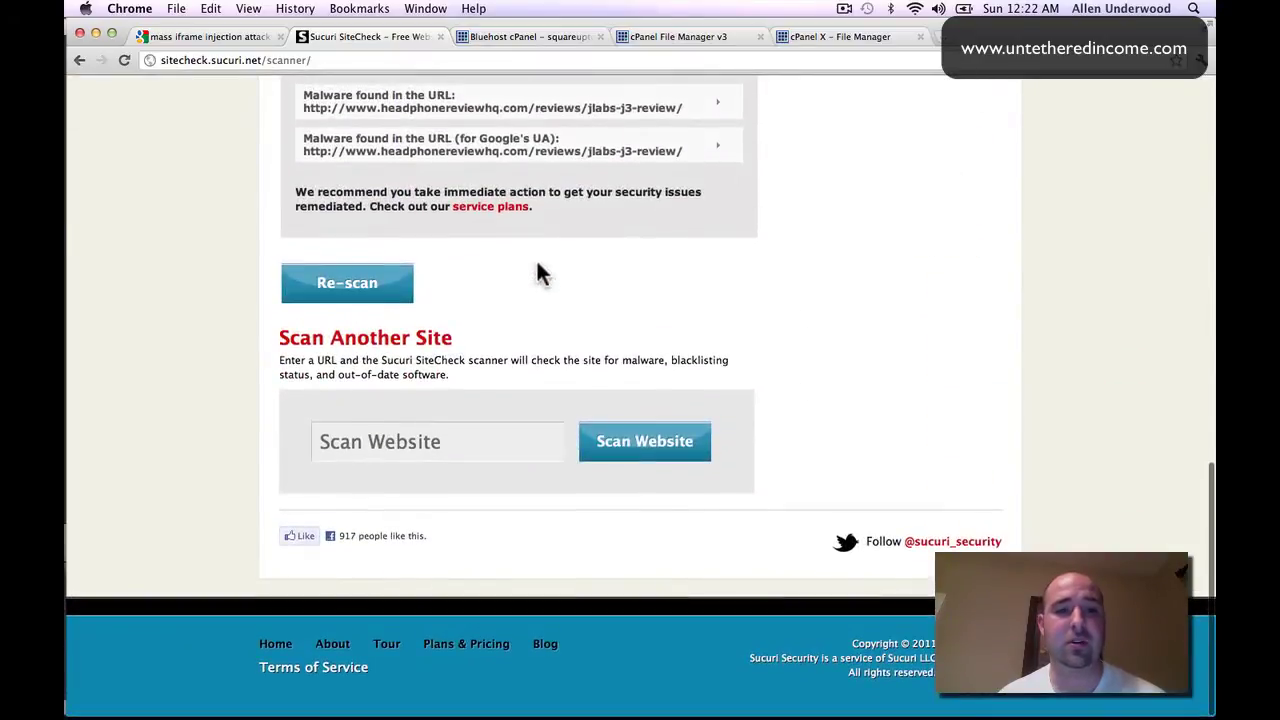
click(360, 288)
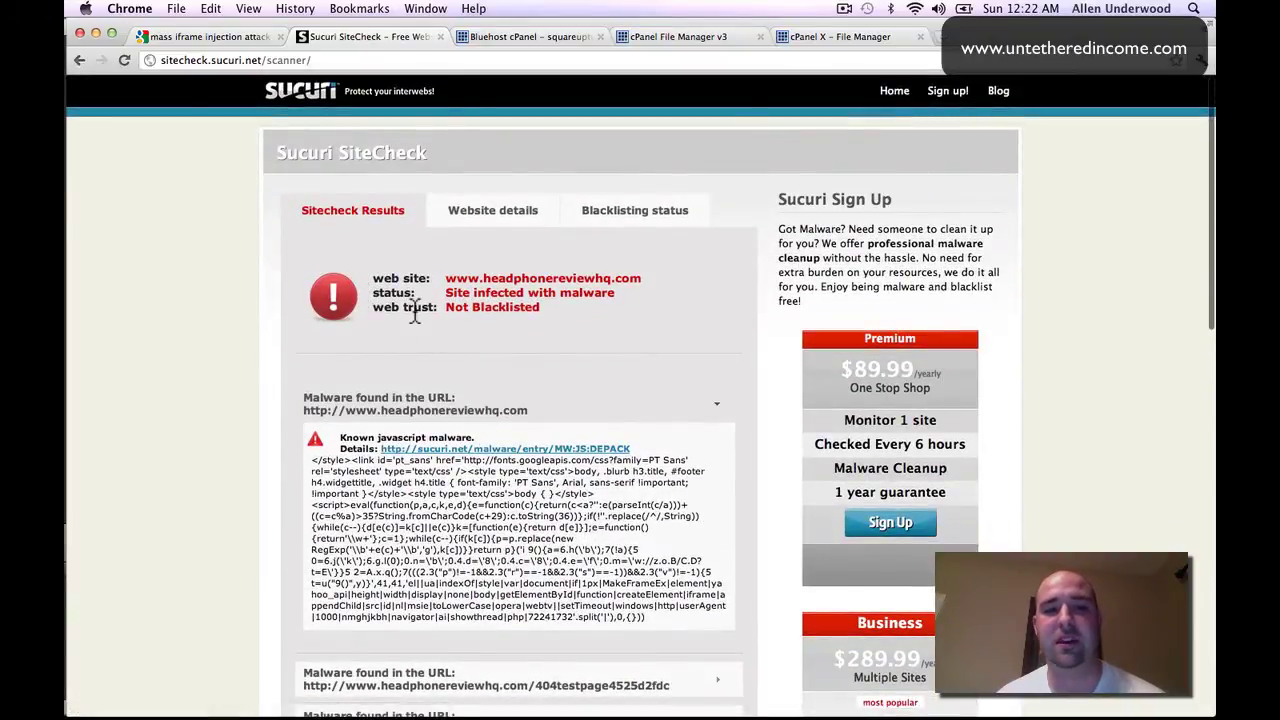
scroll(418, 310, down, 15)
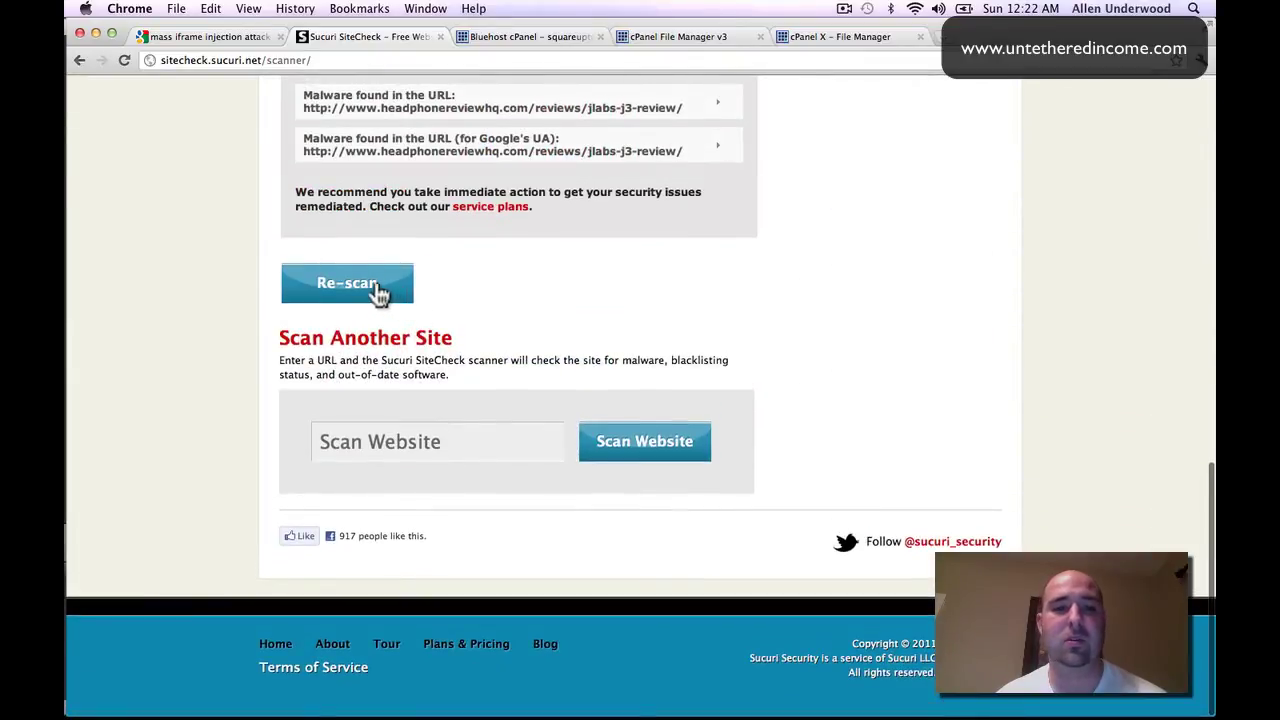
click(364, 288)
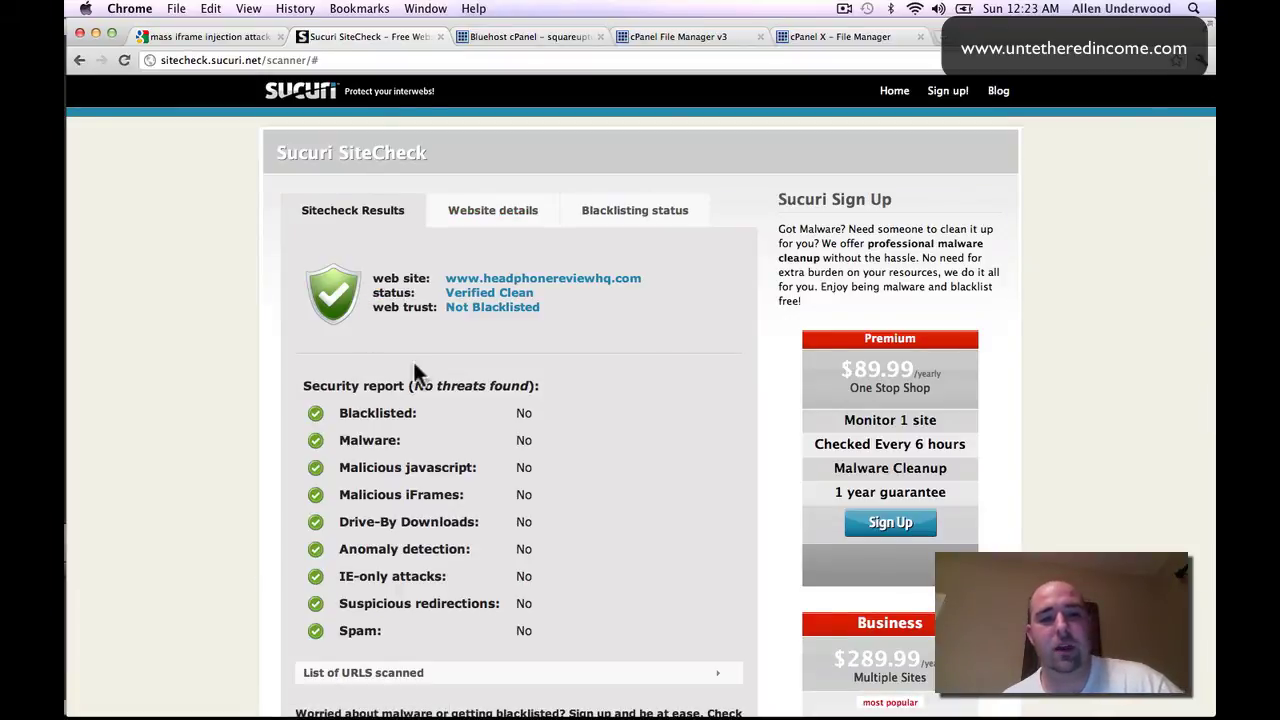
drag(327, 386, 538, 474)
click(568, 517)
scroll(568, 517, down, 3)
scroll(568, 517, up, 3)
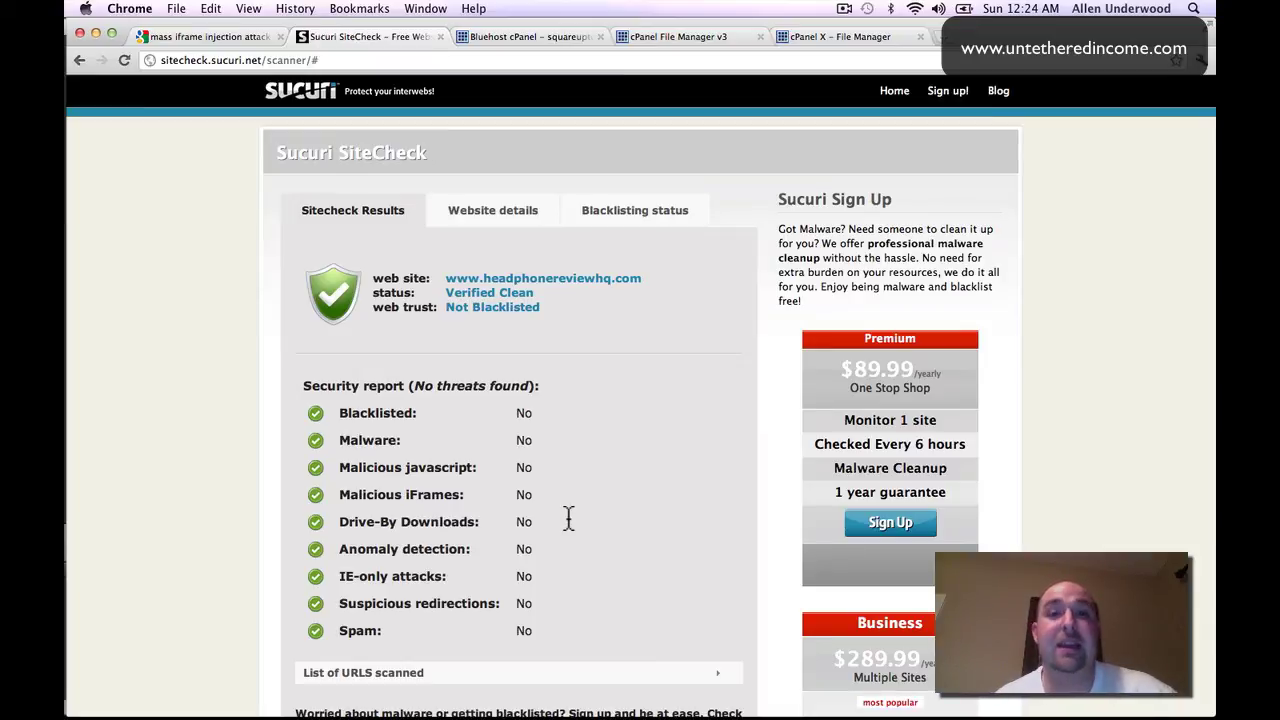
click(175, 61)
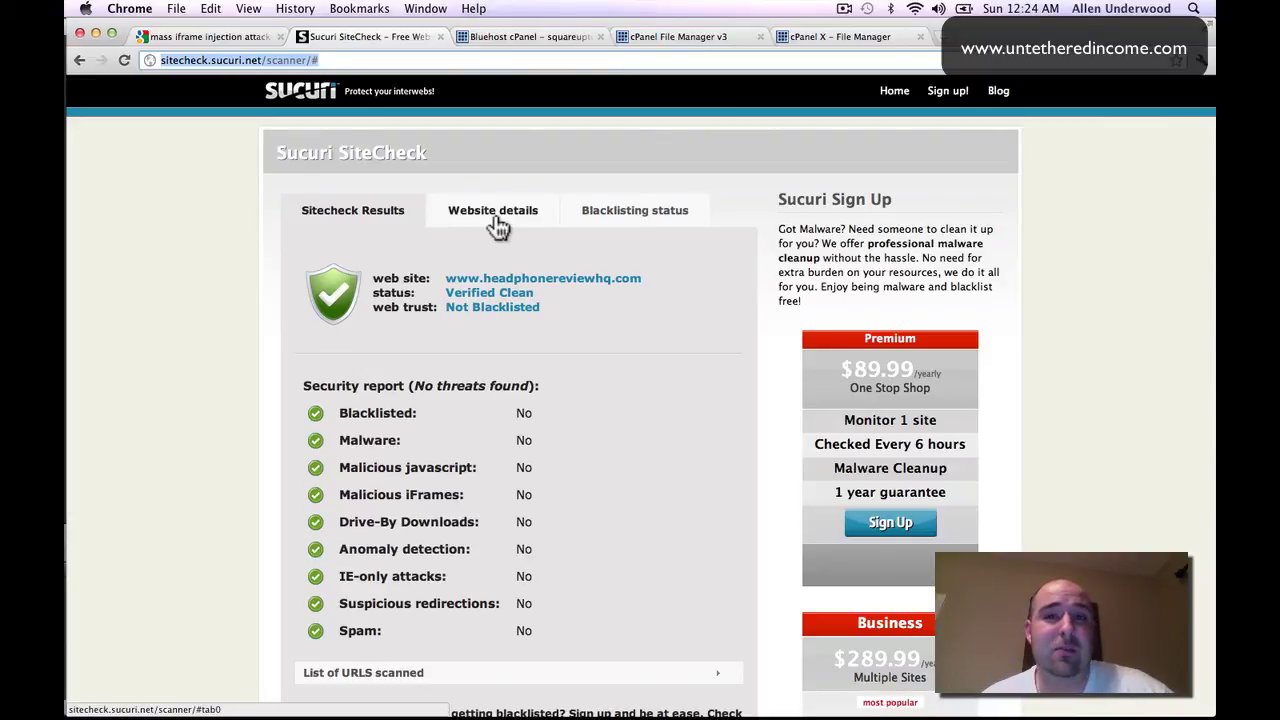
scroll(497, 228, down, 5)
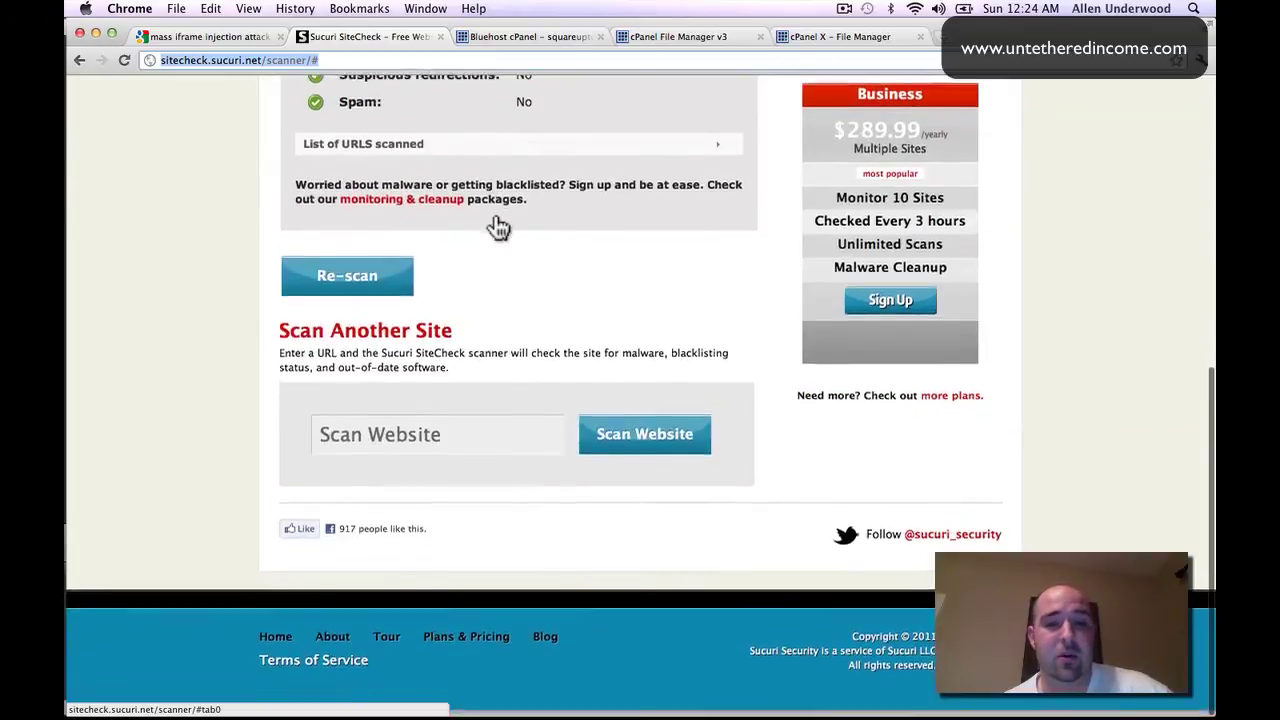
scroll(497, 228, up, 5)
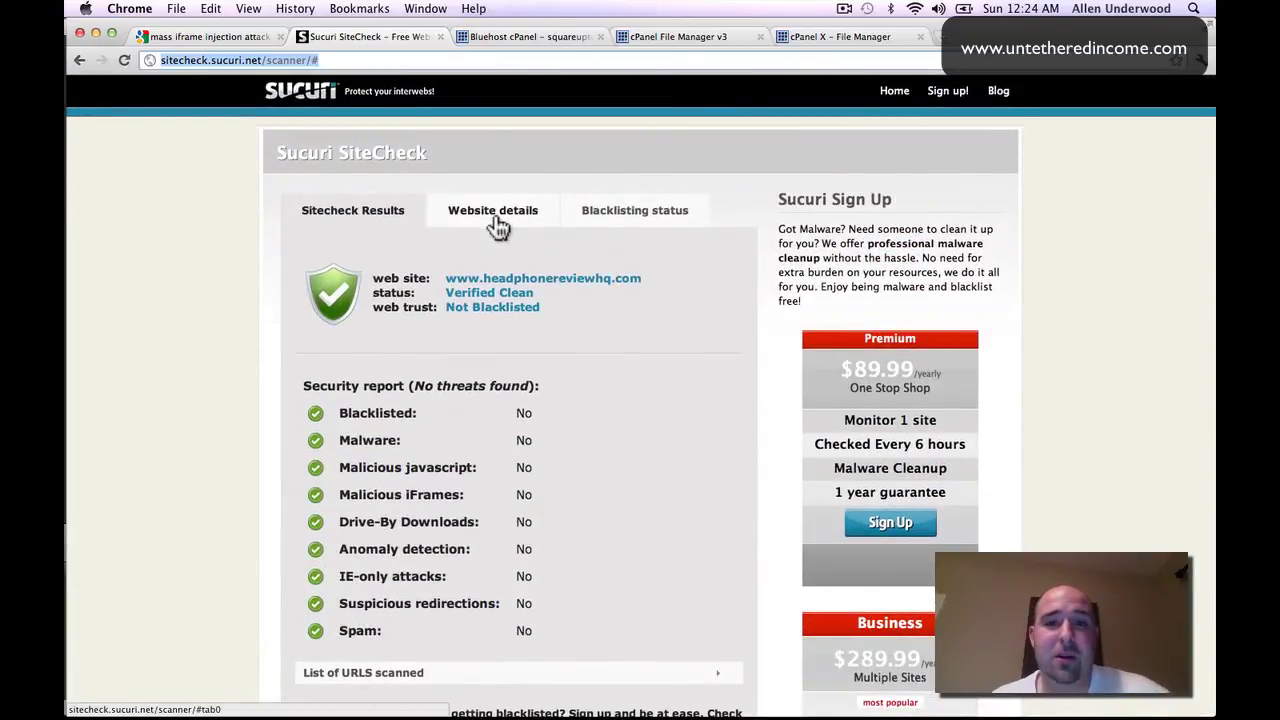